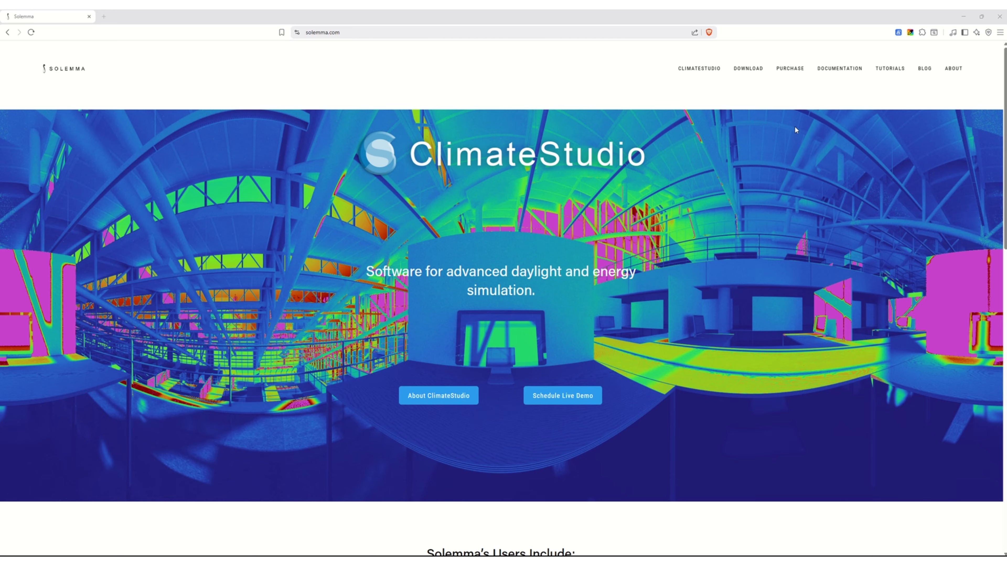
Open the ClimateStudio documentation and go from the Radiance Render workflow to its Materials page
{"action": "left_click", "coordinate": [838, 71]}
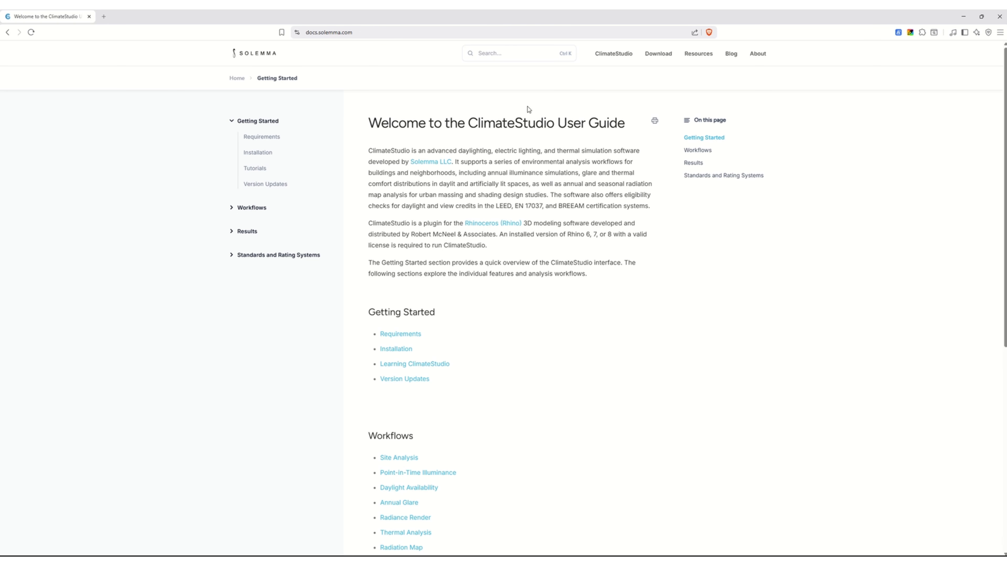
{"action": "scroll", "coordinate": [459, 178], "scroll_direction": "down", "scroll_amount": 1}
{"action": "scroll", "coordinate": [458, 179], "scroll_direction": "down", "scroll_amount": 2}
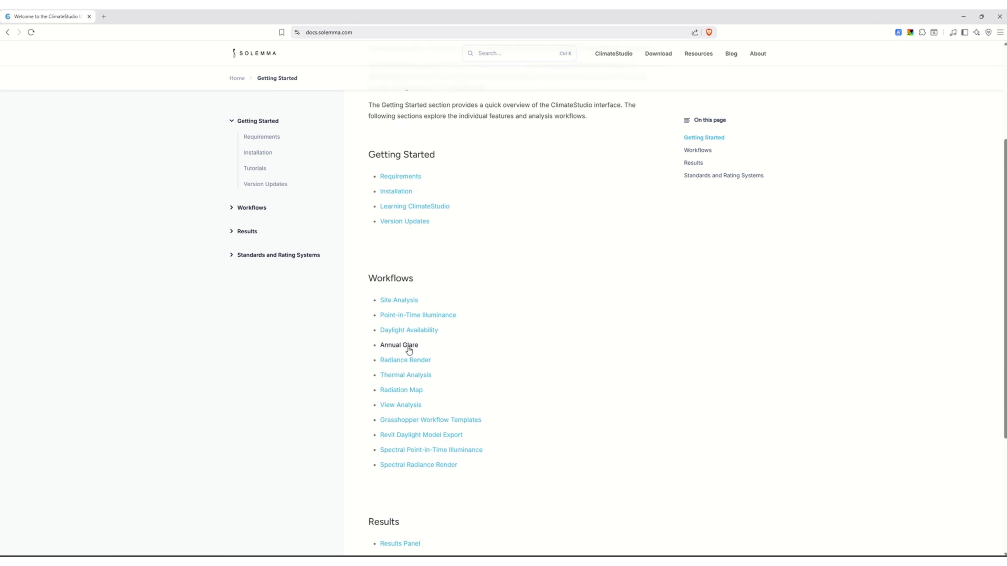
{"action": "left_click", "coordinate": [401, 361]}
{"action": "scroll", "coordinate": [348, 340], "scroll_direction": "down", "scroll_amount": 3}
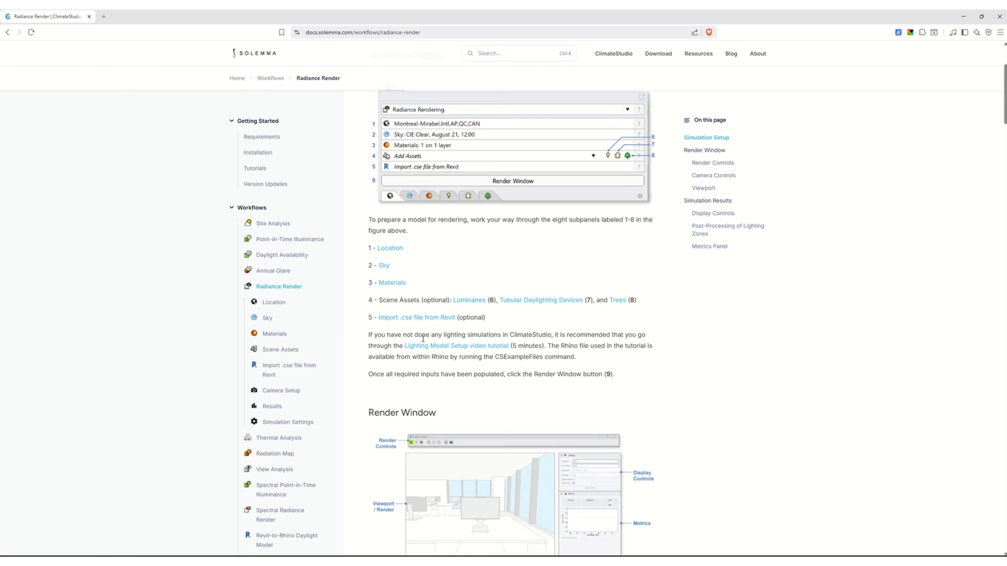
{"action": "left_click", "coordinate": [390, 273]}
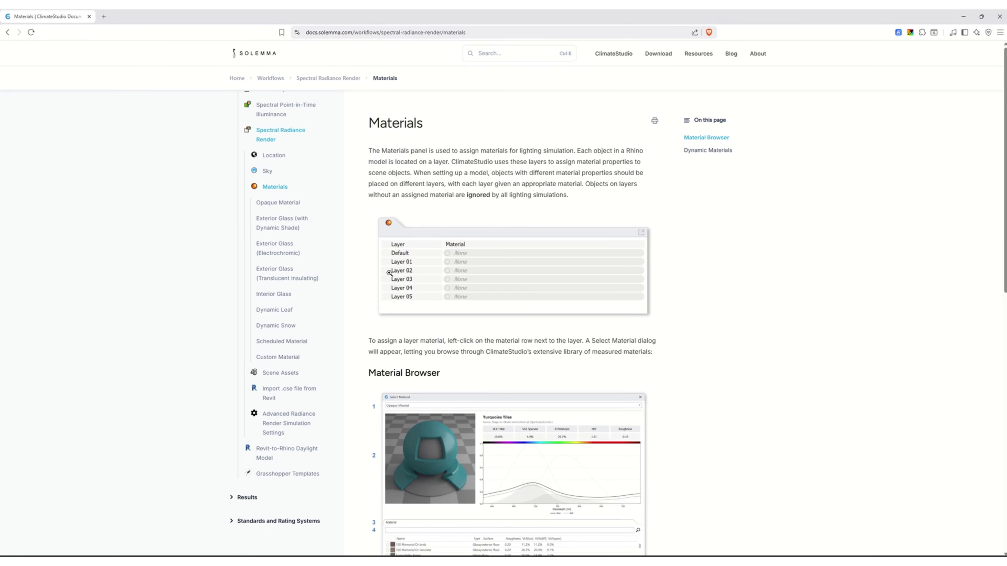
{"action": "scroll", "coordinate": [389, 273], "scroll_direction": "down", "scroll_amount": 7}
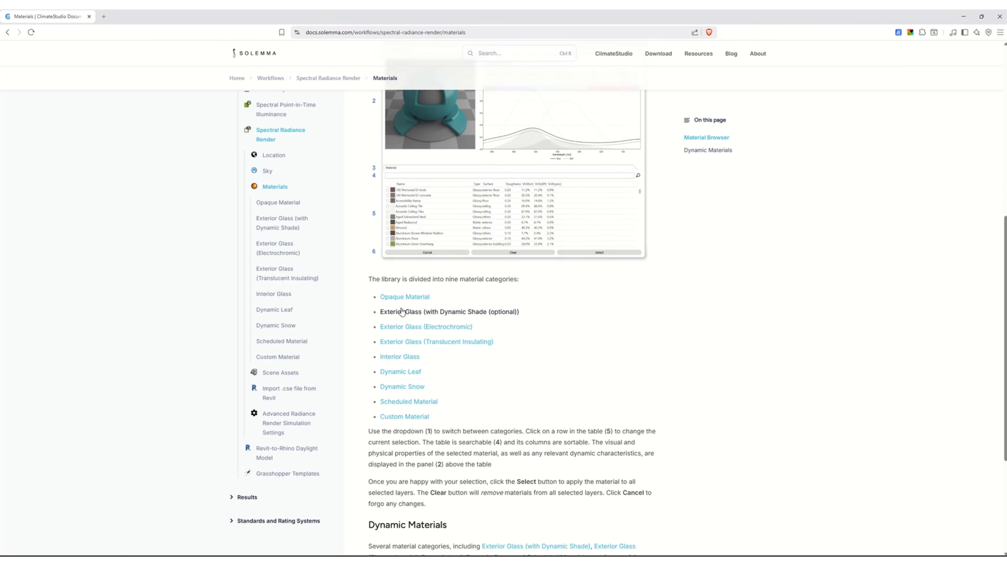
Open the Exterior Glass (with Dynamic Shade) page and review its glass material, shade material, shade control and window grouping sections
{"action": "left_click", "coordinate": [490, 315]}
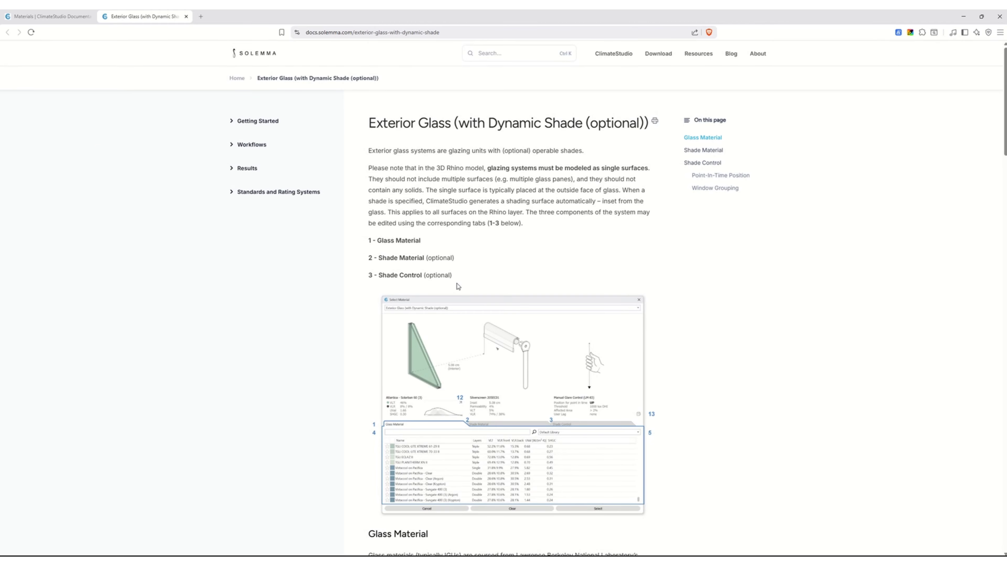
{"action": "scroll", "coordinate": [458, 287], "scroll_direction": "down", "scroll_amount": 10}
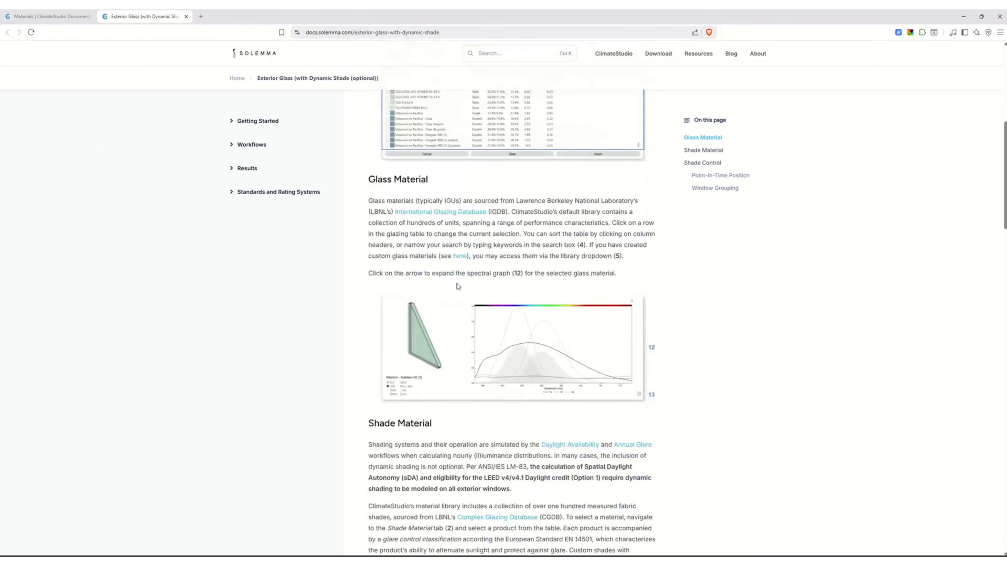
{"action": "scroll", "coordinate": [458, 287], "scroll_direction": "down", "scroll_amount": 10}
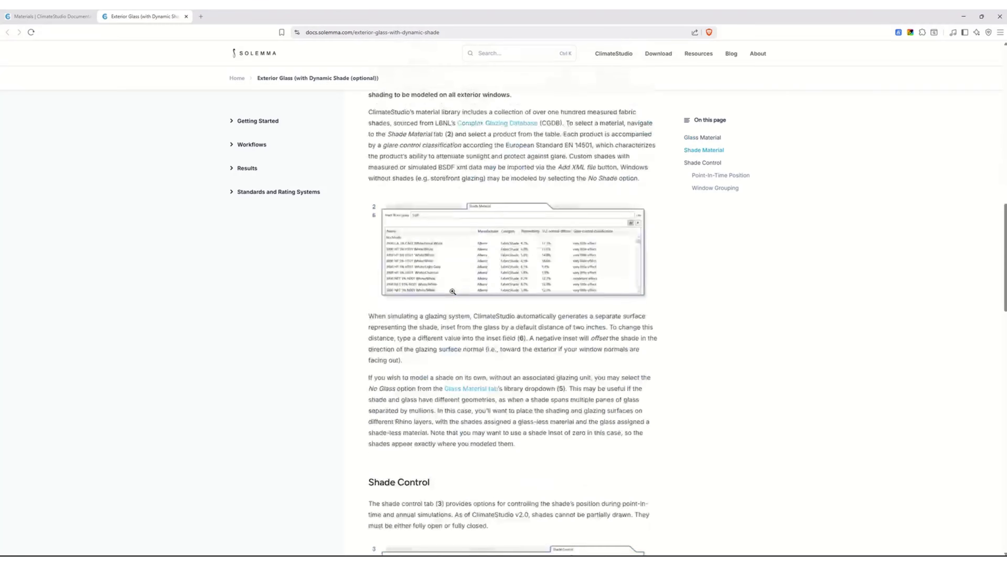
{"action": "scroll", "coordinate": [452, 292], "scroll_direction": "down", "scroll_amount": 10}
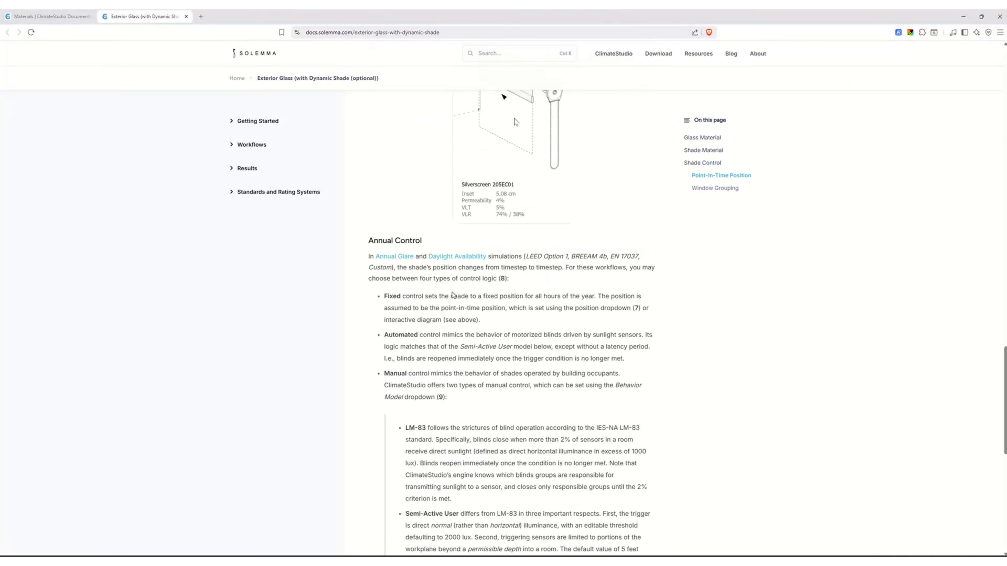
{"action": "scroll", "coordinate": [452, 293], "scroll_direction": "down", "scroll_amount": 4}
{"action": "key", "text": "Home"}
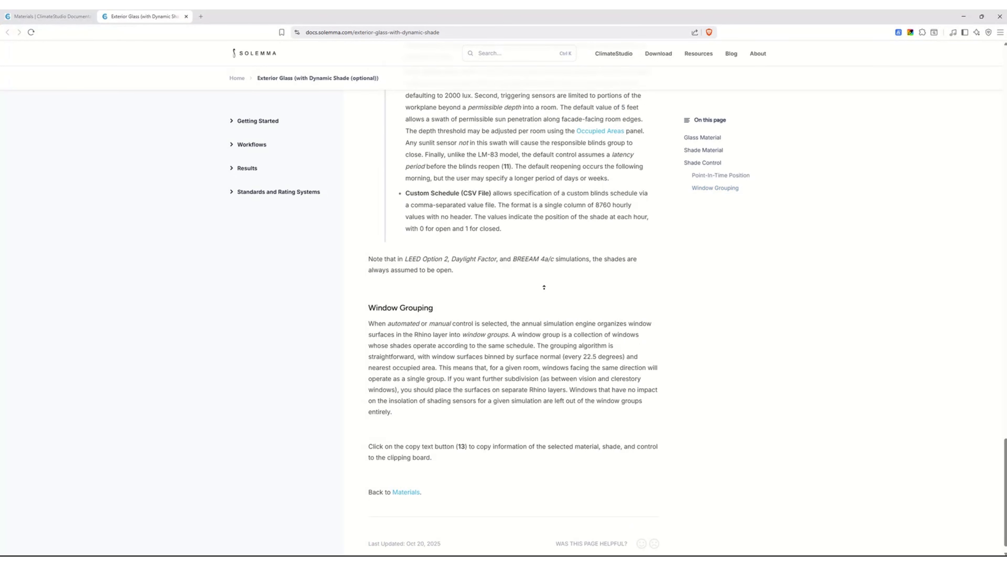
Switch to Rhino and copy the room's floor surface corner to corner so the copy lies outside, in front of the window
{"action": "left_click", "coordinate": [964, 16]}
{"action": "right_click_drag", "start_coordinate": [447, 328], "coordinate": [484, 282]}
{"action": "scroll", "coordinate": [426, 280], "scroll_direction": "down", "scroll_amount": 5}
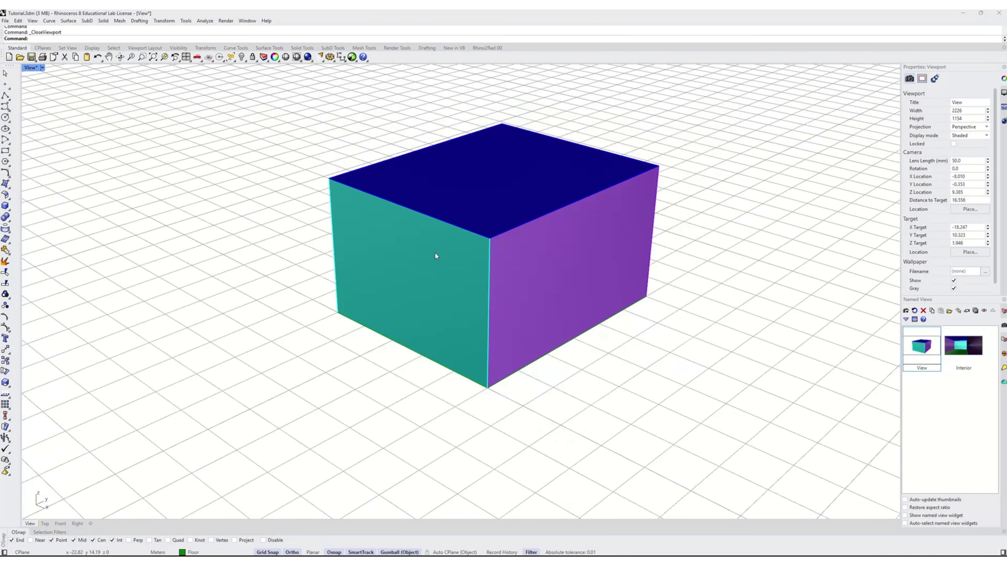
{"action": "left_click", "coordinate": [405, 267]}
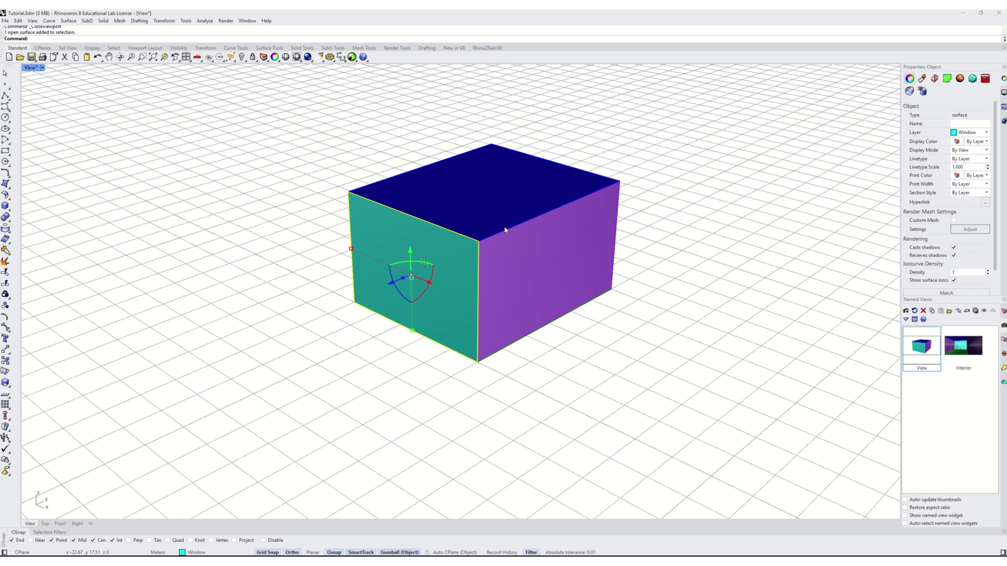
{"action": "right_click_drag", "start_coordinate": [546, 353], "coordinate": [496, 365]}
{"action": "left_click", "coordinate": [495, 369]}
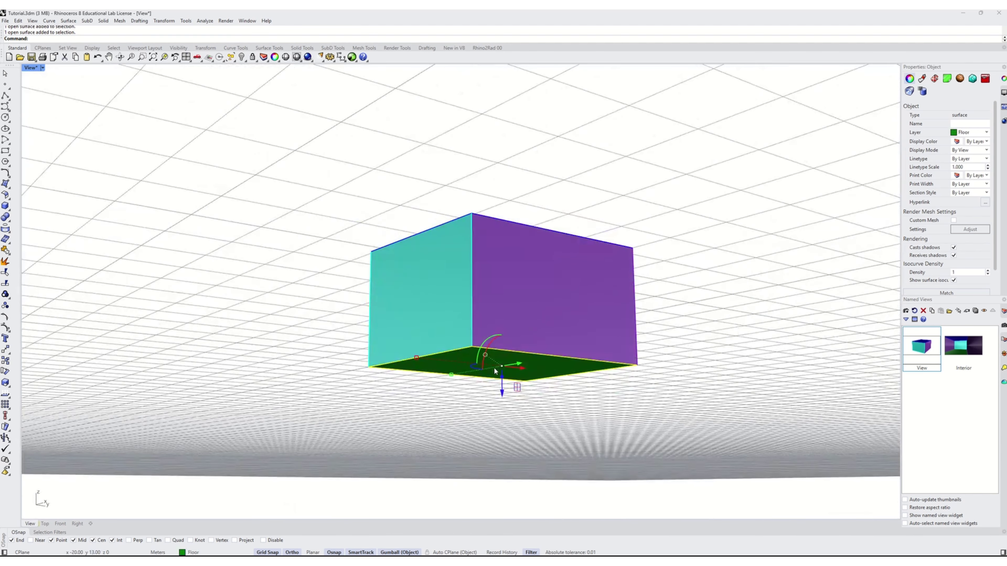
{"action": "type", "text": "copy"}
{"action": "key", "text": "Return"}
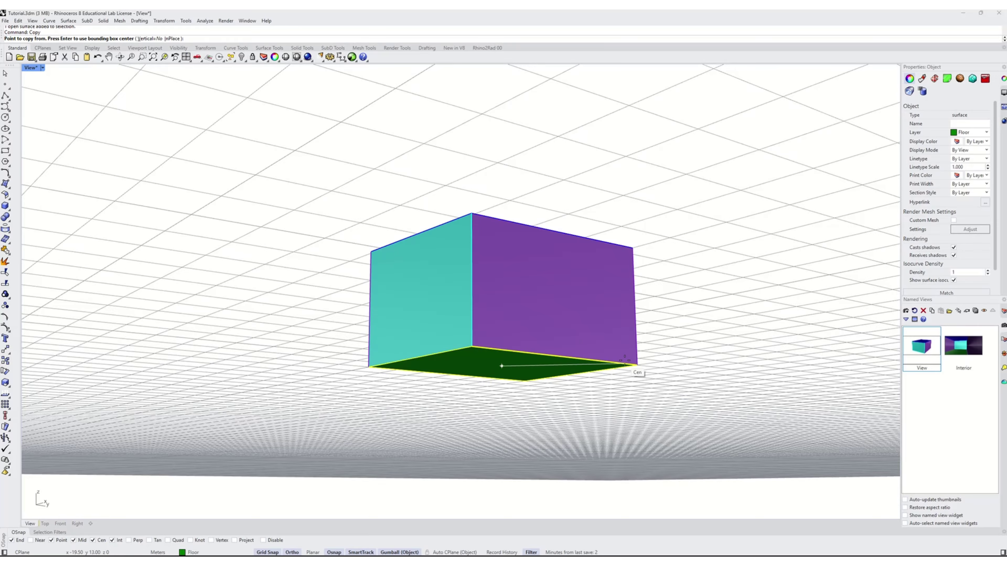
{"action": "left_click", "coordinate": [637, 365]}
{"action": "left_click", "coordinate": [472, 347]}
{"action": "key", "text": "Return"}
Enlarge the copied floor surface in both horizontal directions to form a wider outdoor ground plane
{"action": "right_click_drag", "start_coordinate": [469, 352], "coordinate": [339, 351]}
{"action": "left_click", "coordinate": [333, 357]}
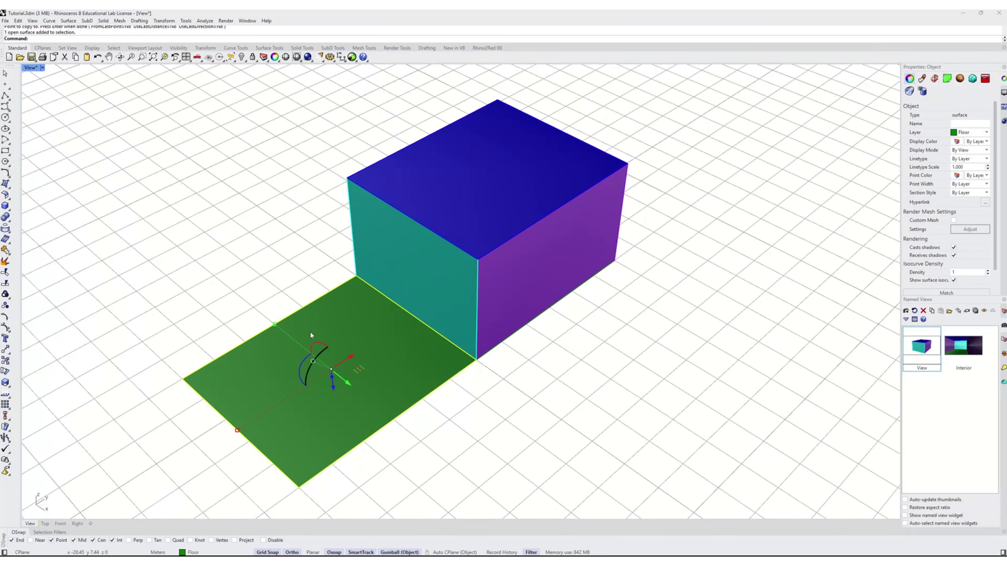
{"action": "scroll", "coordinate": [310, 331], "scroll_direction": "down", "scroll_amount": 3}
{"action": "left_click_drag", "start_coordinate": [281, 318], "coordinate": [228, 280]}
{"action": "left_click_drag", "start_coordinate": [258, 385], "coordinate": [218, 398]}
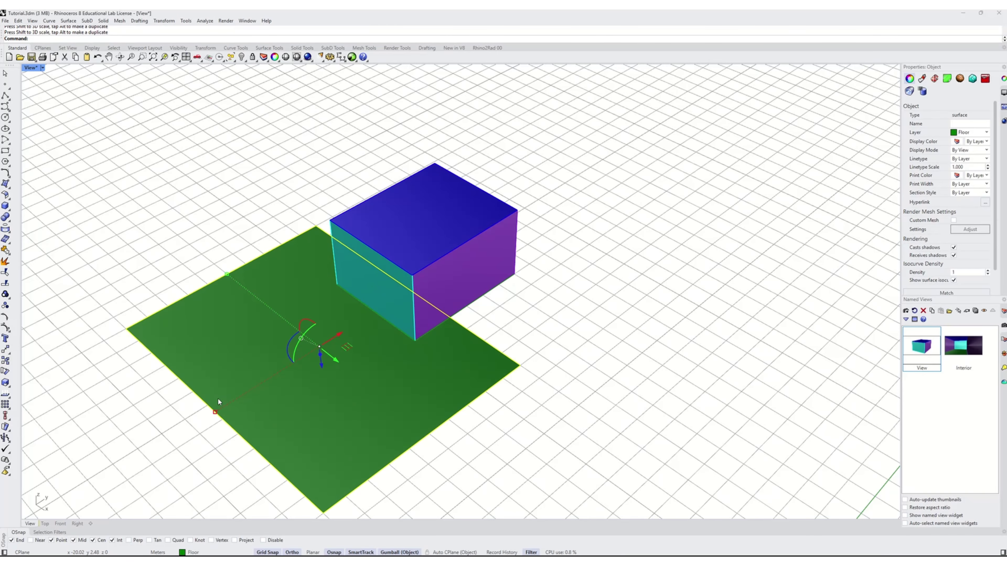
Move the enlarged ground surface away from the room until its edge lines up with the window wall, and deselect it
{"action": "type", "text": "move"}
{"action": "key", "text": "Return"}
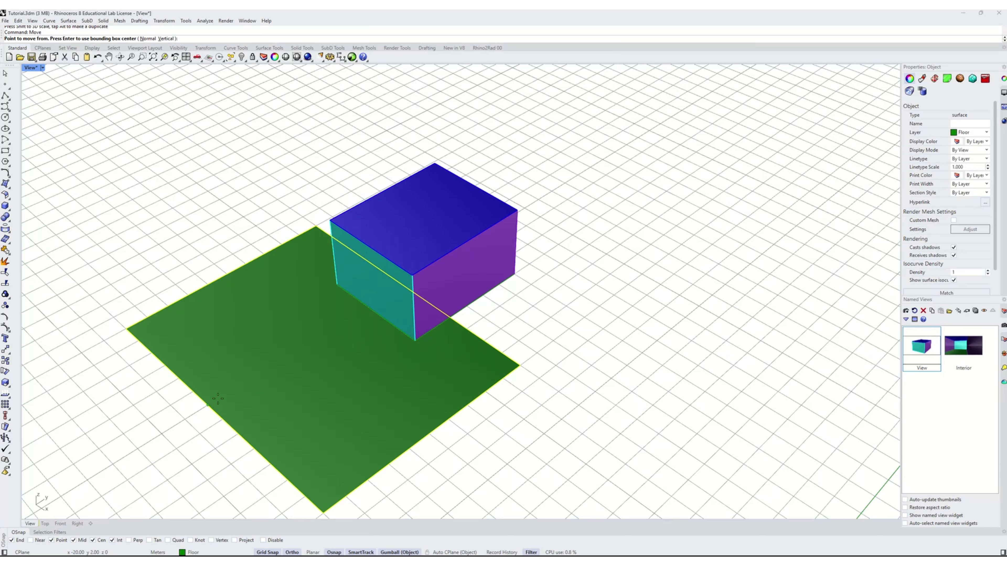
{"action": "left_click", "coordinate": [406, 293]}
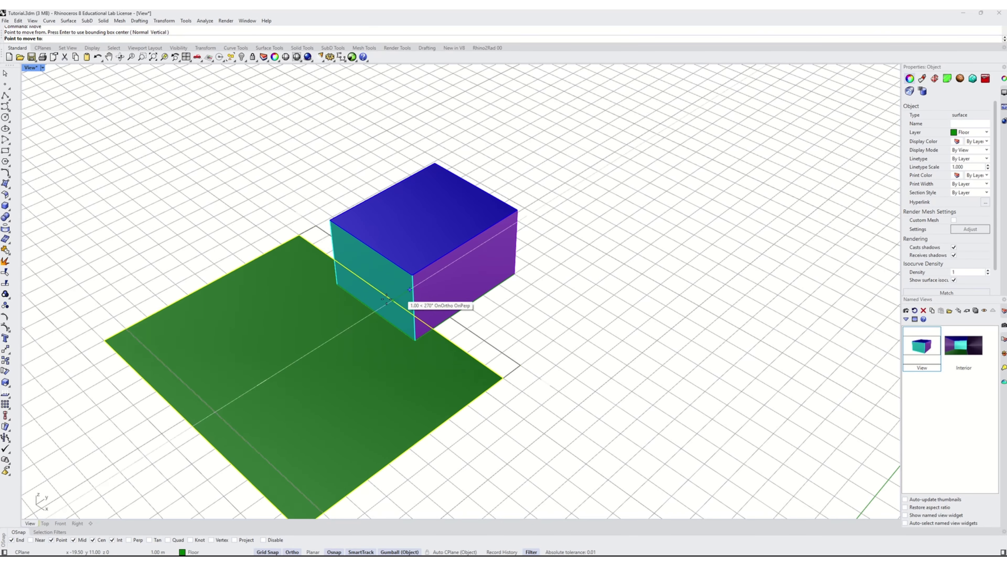
{"action": "left_click", "coordinate": [375, 316]}
{"action": "left_click", "coordinate": [525, 351]}
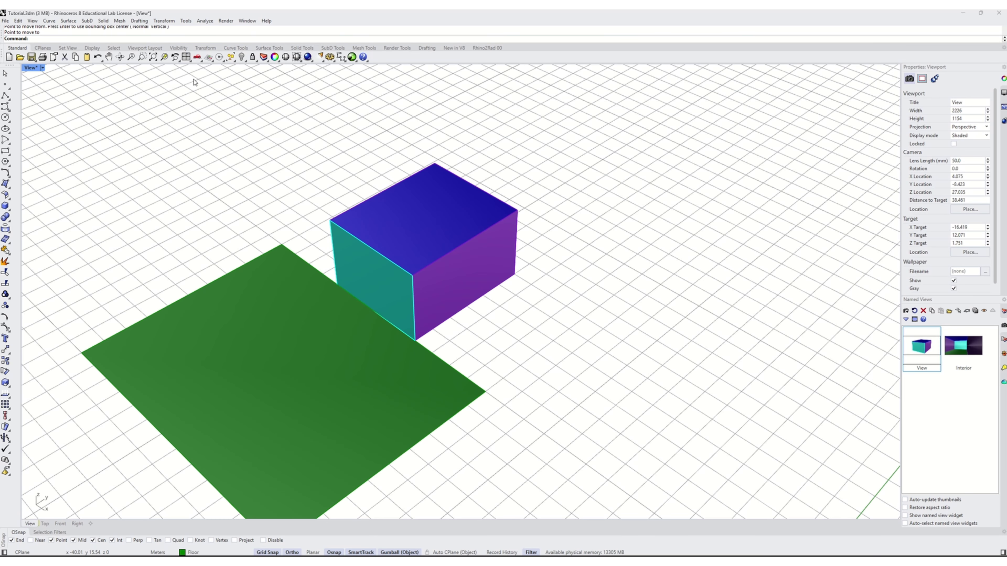
Open the CS Workflows window and add one Sparse, Short tree at the outer corner of the ground surface
{"action": "type", "text": "SelNone"}
{"action": "key", "text": "Return"}
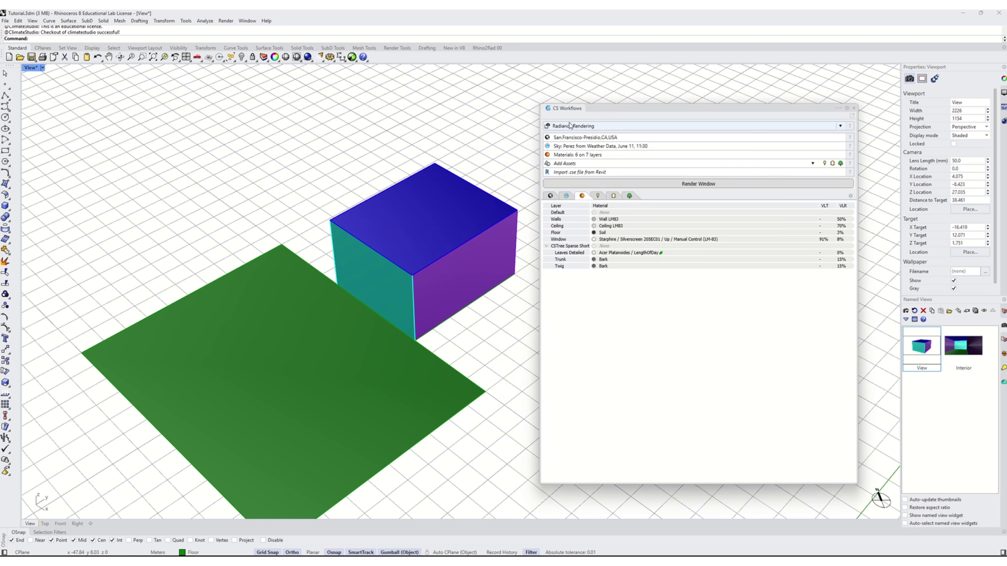
{"action": "left_click", "coordinate": [630, 196]}
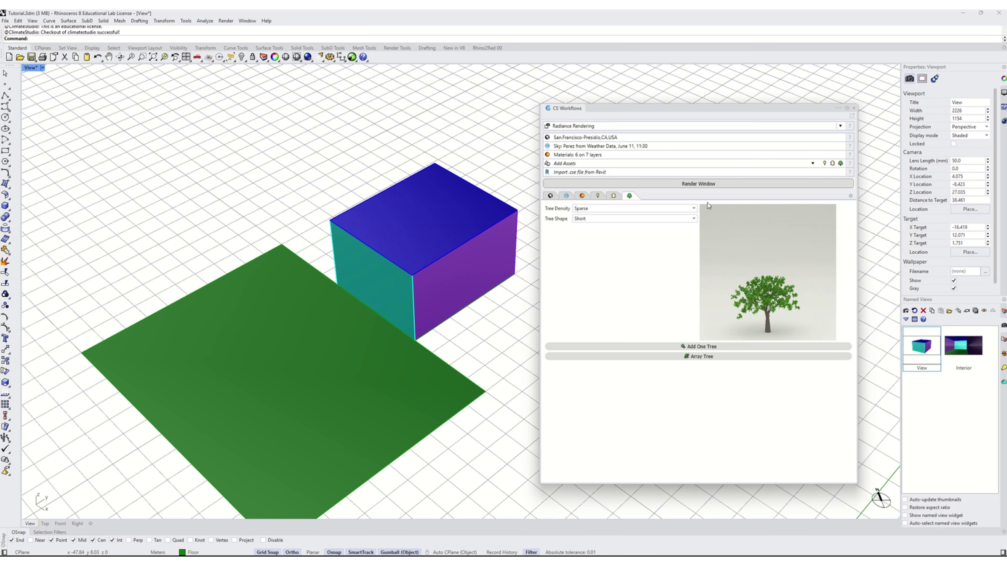
{"action": "left_click", "coordinate": [700, 347]}
{"action": "left_click", "coordinate": [82, 355]}
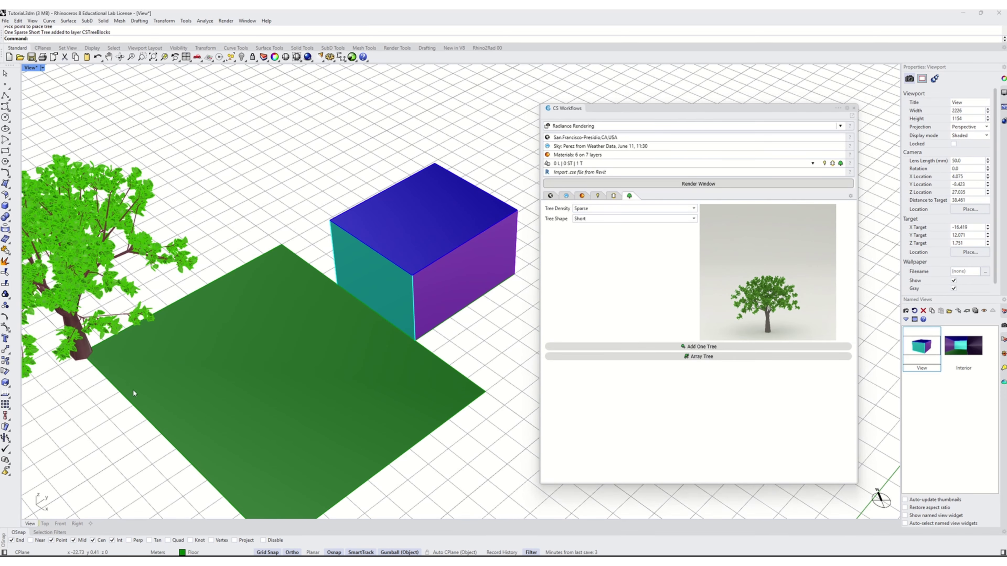
Move the tree inward onto the ground surface in front of the window and deselect it
{"action": "left_click", "coordinate": [70, 256]}
{"action": "left_click_drag", "start_coordinate": [105, 350], "coordinate": [206, 341]}
{"action": "key", "text": "Escape"}
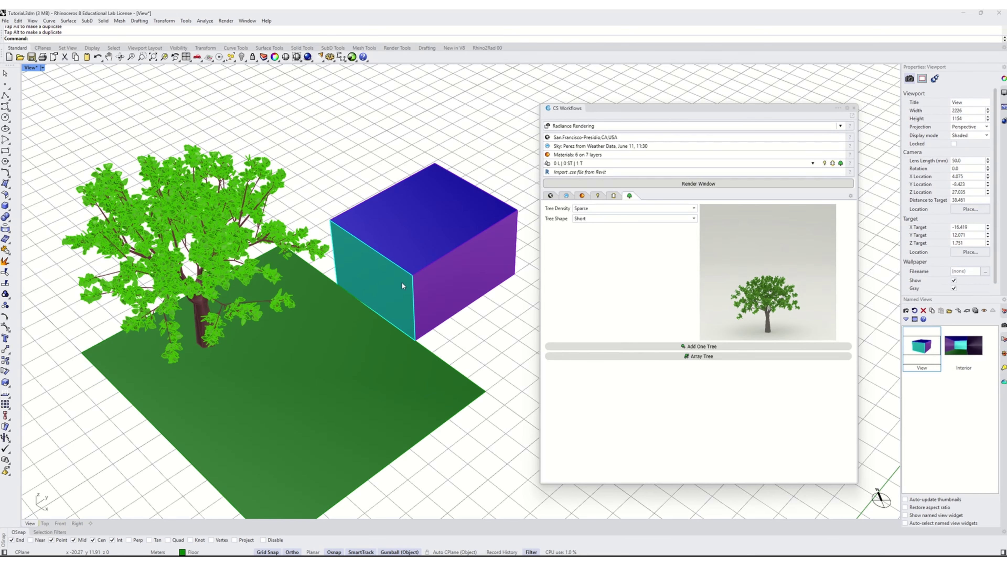
Move the CS Workflows window off the model and restore the Interior named view
{"action": "right_click_drag", "start_coordinate": [402, 286], "coordinate": [309, 279]}
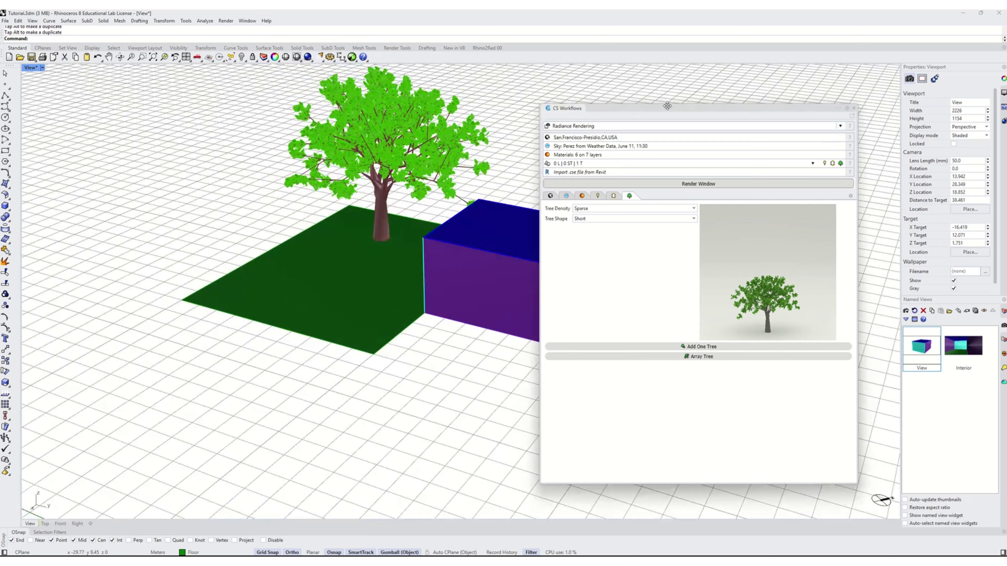
{"action": "left_click_drag", "start_coordinate": [667, 106], "coordinate": [119, 133]}
{"action": "right_click_drag", "start_coordinate": [479, 220], "coordinate": [532, 290]}
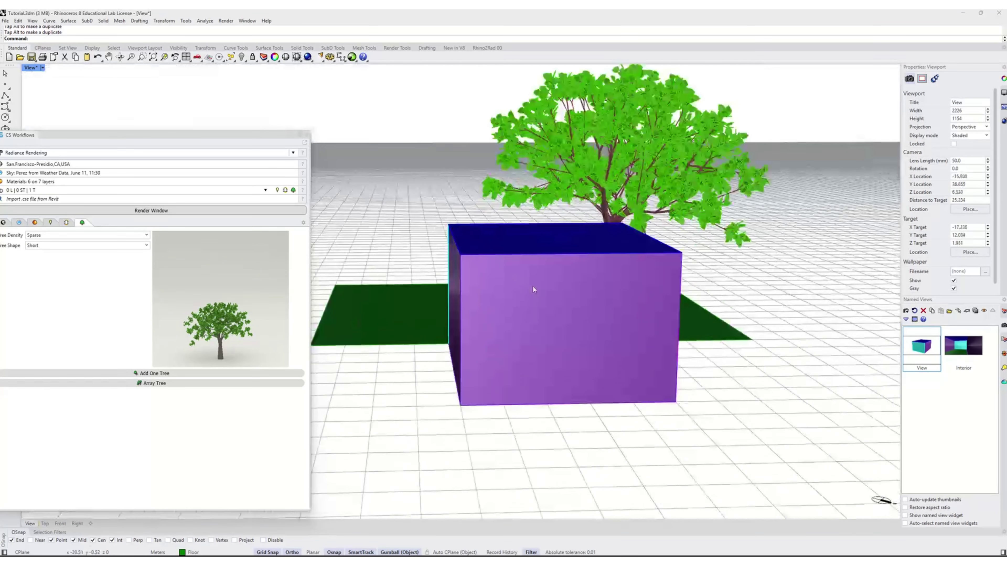
{"action": "scroll", "coordinate": [632, 329], "scroll_direction": "up", "scroll_amount": 8}
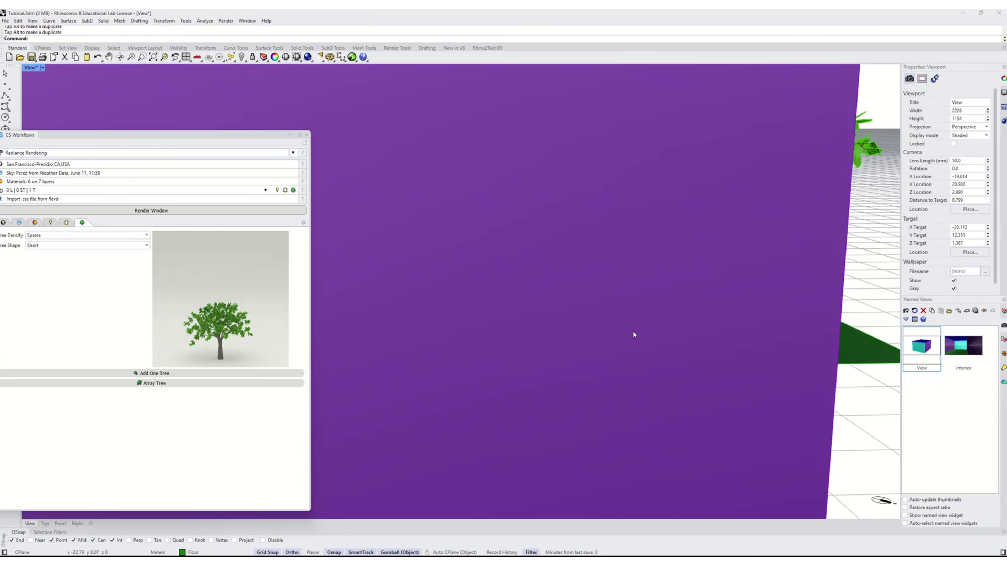
{"action": "scroll", "coordinate": [618, 349], "scroll_direction": "down", "scroll_amount": 5}
{"action": "right_click_drag", "start_coordinate": [618, 349], "coordinate": [643, 329]}
{"action": "scroll", "coordinate": [508, 320], "scroll_direction": "up", "scroll_amount": 6}
{"action": "double_click", "coordinate": [969, 341]}
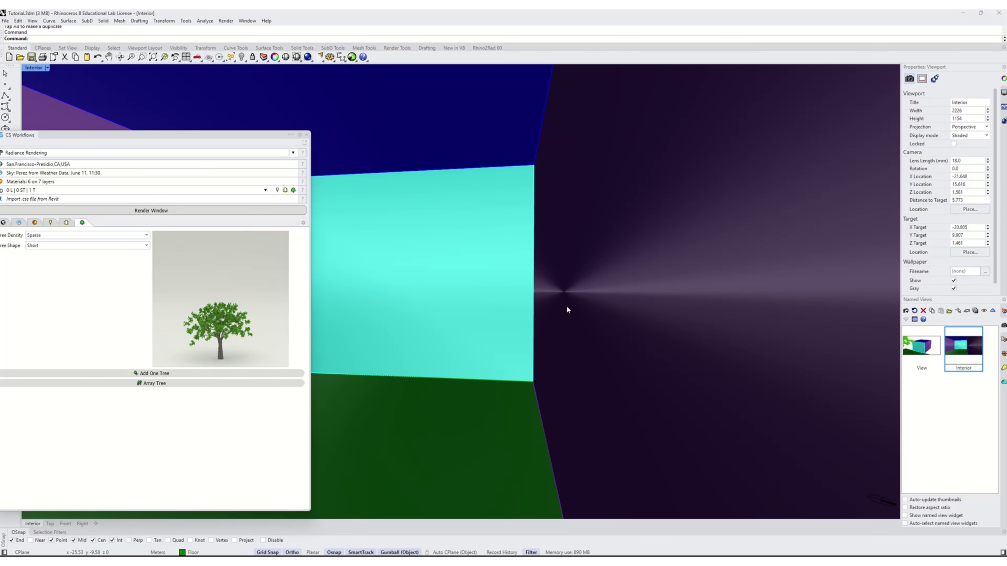
{"action": "right_click_drag", "start_coordinate": [567, 308], "coordinate": [651, 314], "text": "shift"}
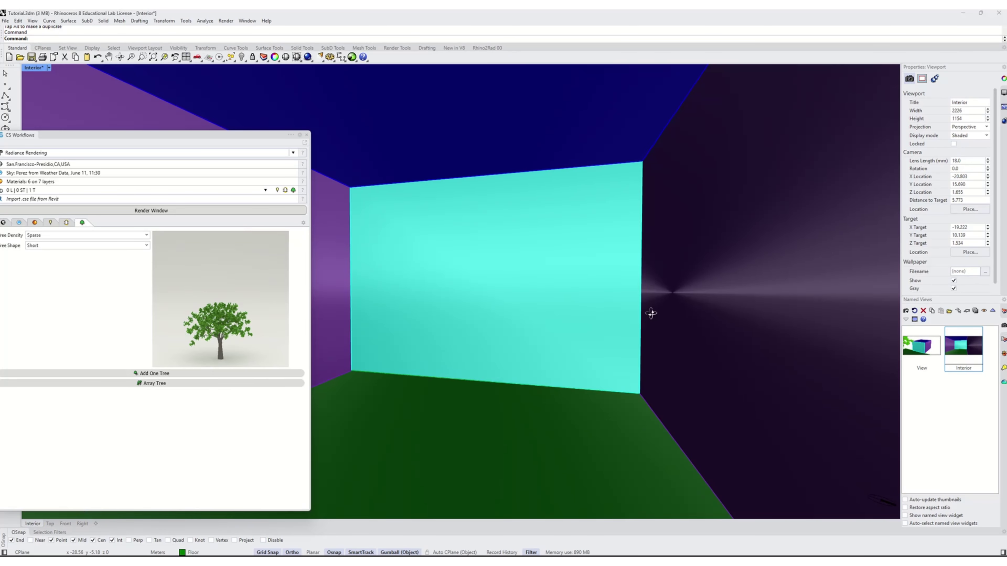
Hide the Window layer and adjust the interior camera to frame the tree outside
{"action": "left_click", "coordinate": [1004, 324]}
{"action": "left_click", "coordinate": [916, 378]}
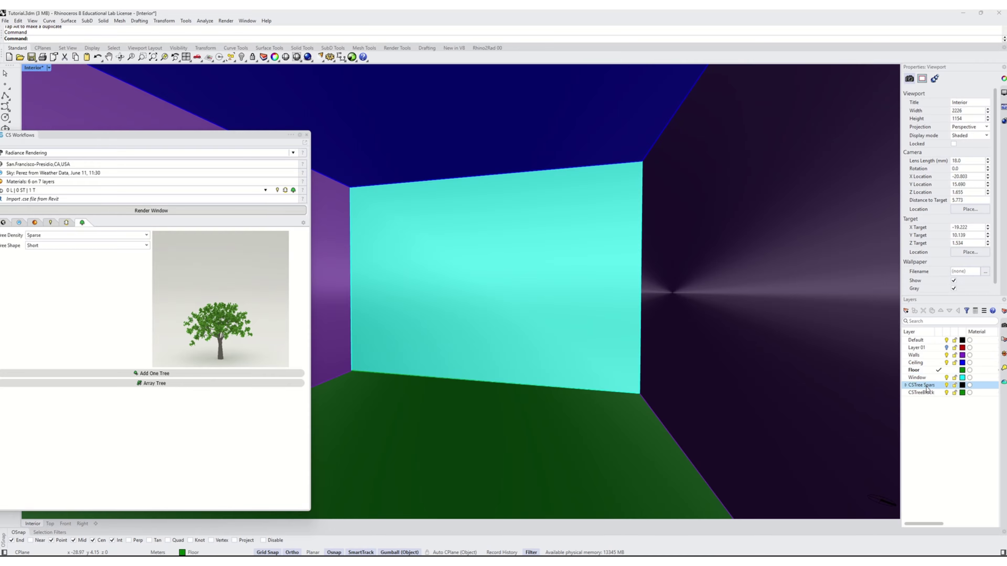
{"action": "left_click", "coordinate": [947, 377]}
{"action": "mouse_move", "coordinate": [628, 351]}
{"action": "right_mouse_down", "text": "shift"}
{"action": "mouse_move", "coordinate": [629, 360]}
{"action": "mouse_move", "coordinate": [647, 355]}
{"action": "right_mouse_up", "text": "shift"}
{"action": "key", "text": "Down"}
{"action": "key", "text": "Down"}
{"action": "key", "text": "Down"}
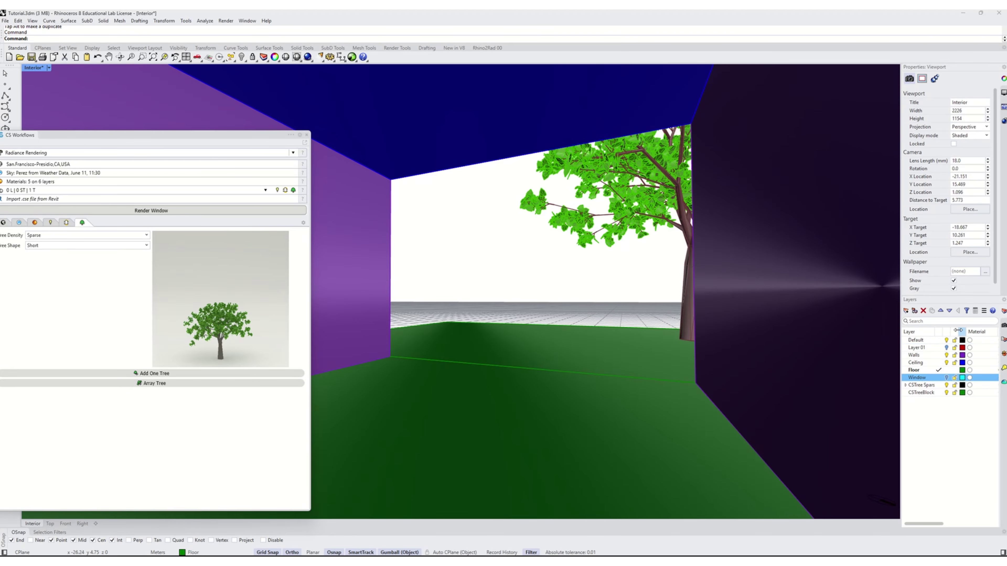
Save the current camera as the named view Interior, replacing the existing one
{"action": "left_click", "coordinate": [1004, 326]}
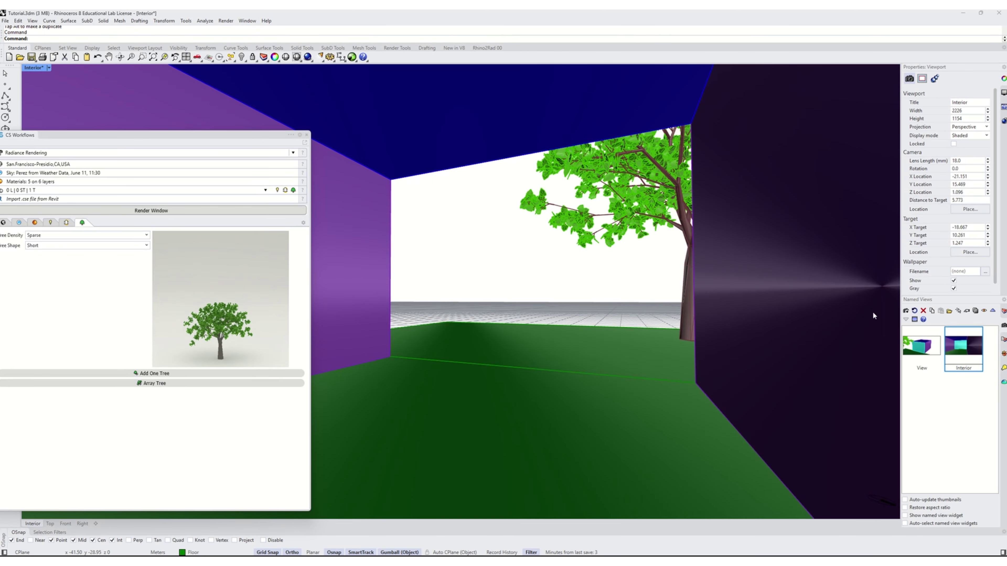
{"action": "left_click", "coordinate": [906, 311]}
{"action": "left_click", "coordinate": [478, 287]}
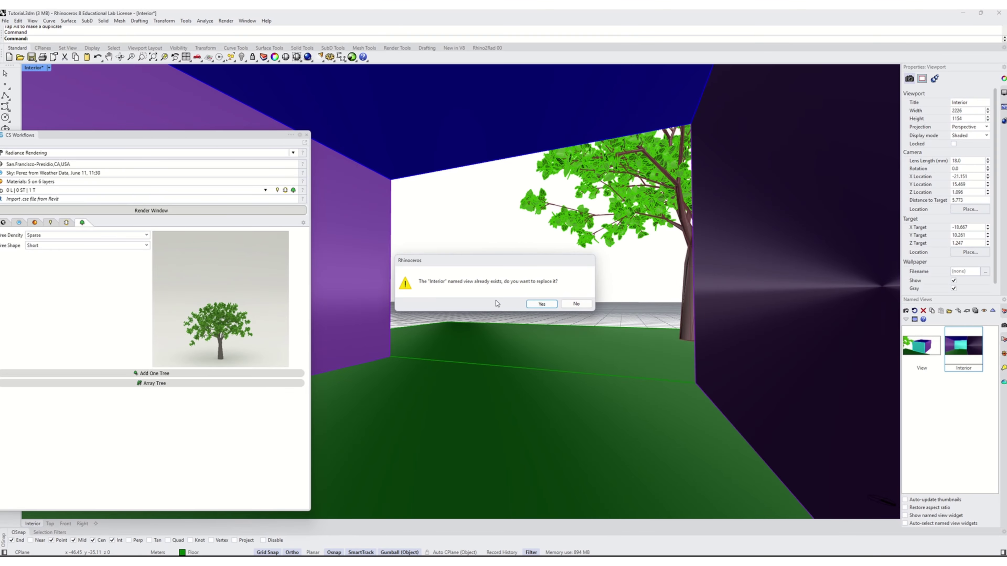
{"action": "left_click", "coordinate": [540, 302]}
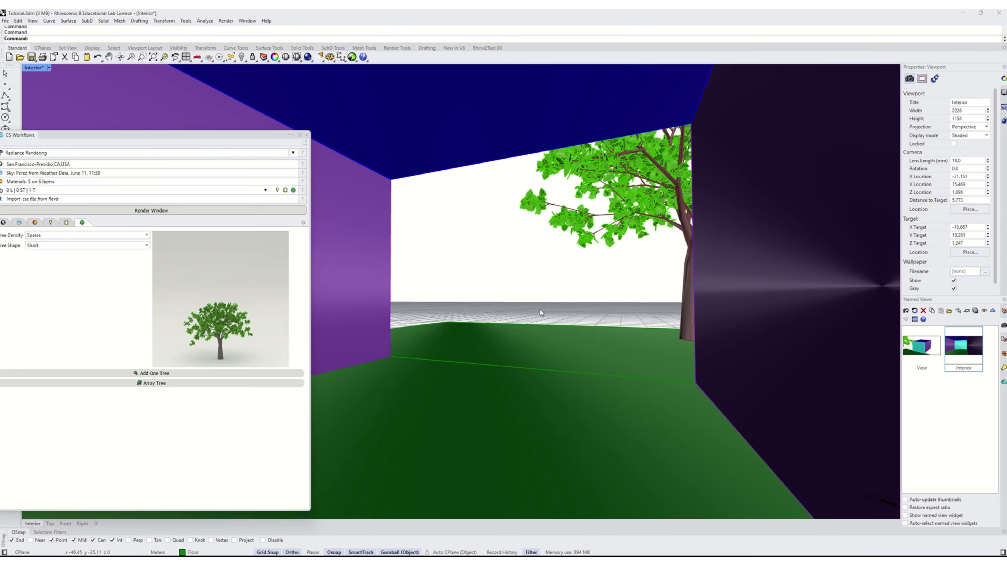
Select the outdoor ground surface and create a new layer named Ground
{"action": "left_click", "coordinate": [490, 336]}
{"action": "left_click", "coordinate": [1004, 312]}
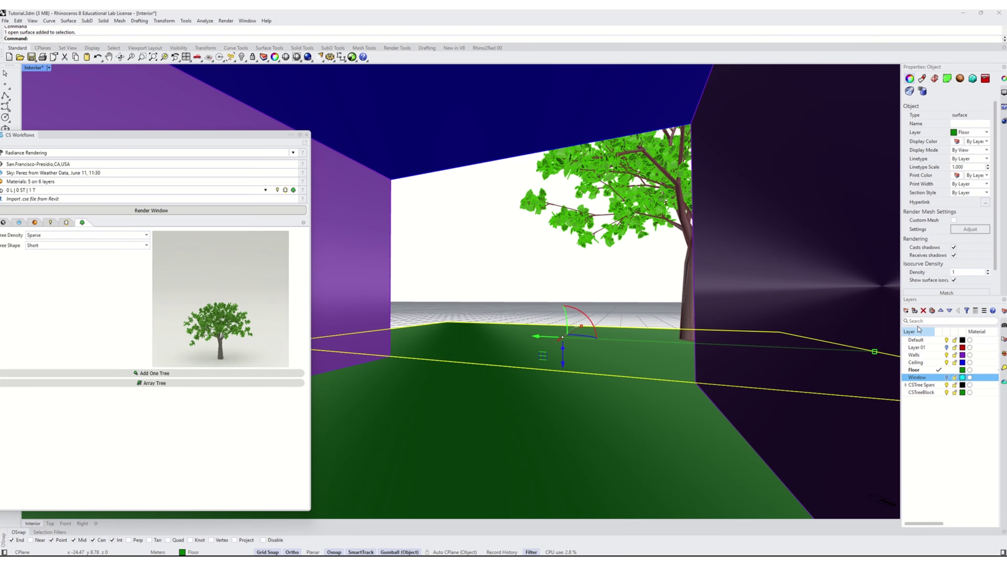
{"action": "left_click", "coordinate": [906, 311]}
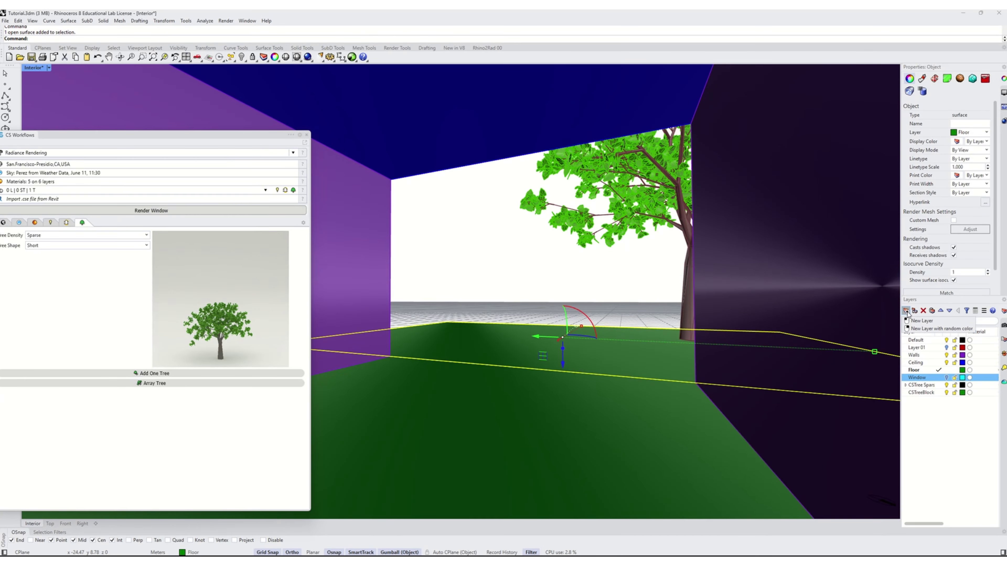
{"action": "left_click", "coordinate": [907, 313]}
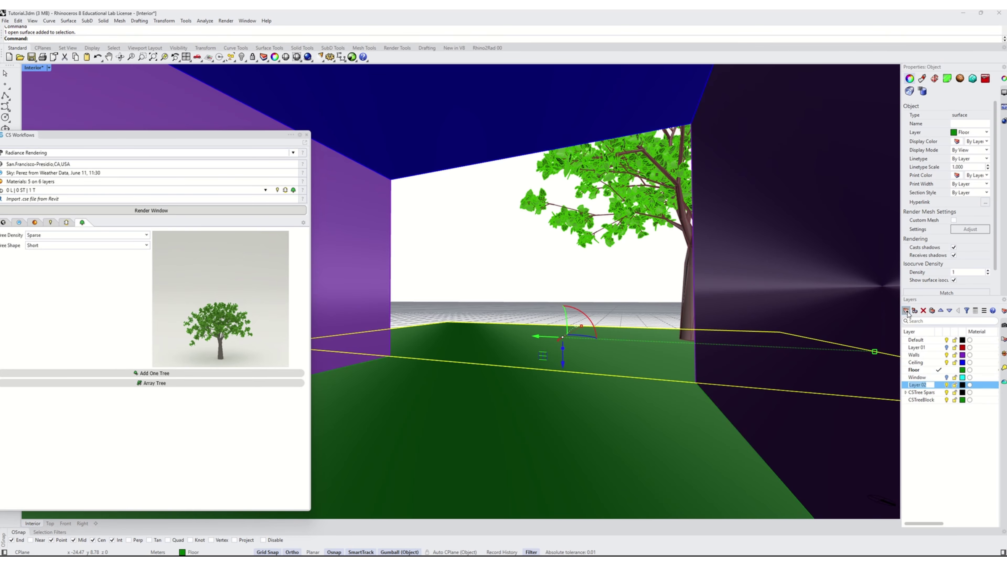
{"action": "type", "text": "Ground"}
{"action": "key", "text": "Return"}
Reassign the selected outdoor surface to the Ground layer and deselect it
{"action": "right_click", "coordinate": [915, 385]}
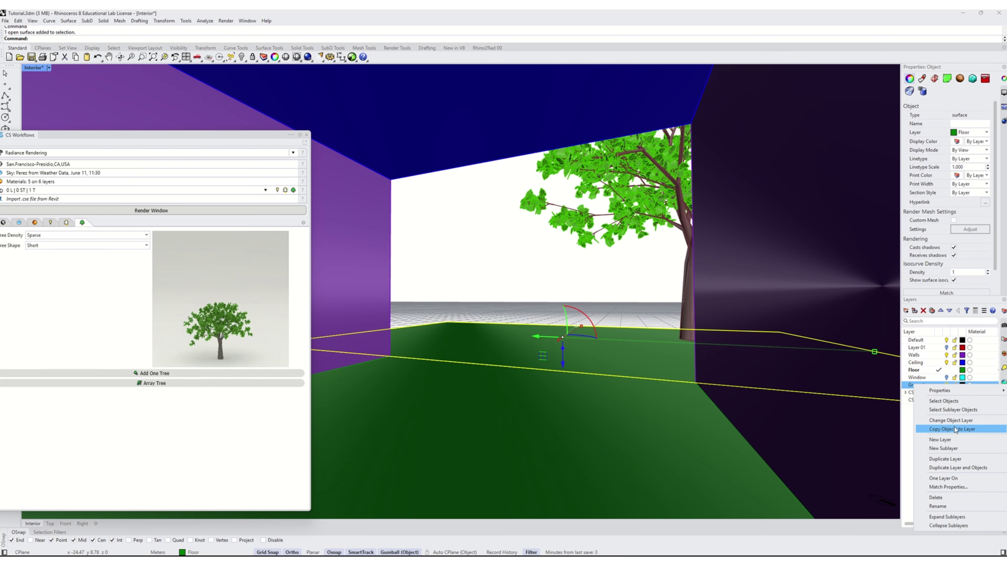
{"action": "left_click", "coordinate": [950, 420]}
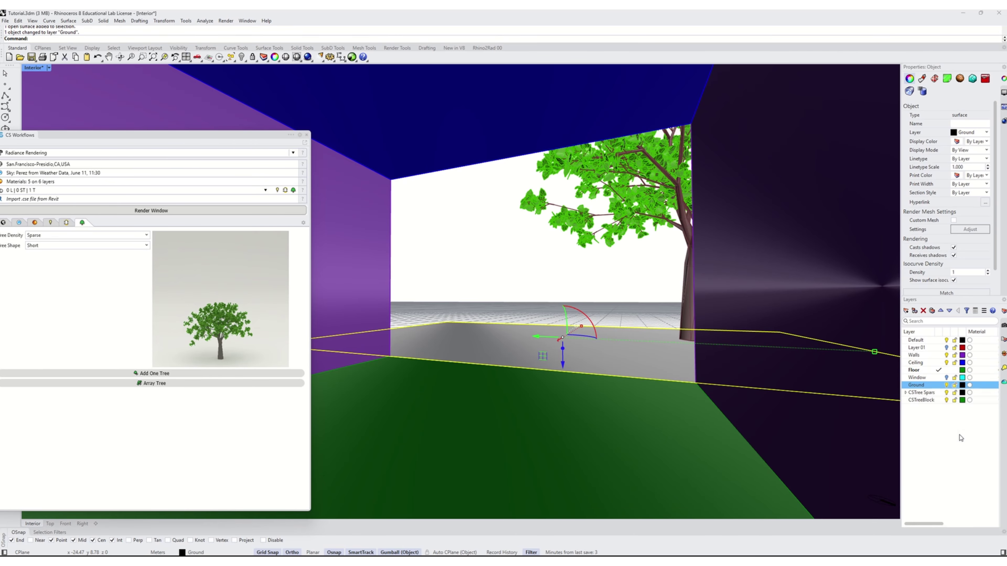
{"action": "left_click", "coordinate": [491, 277]}
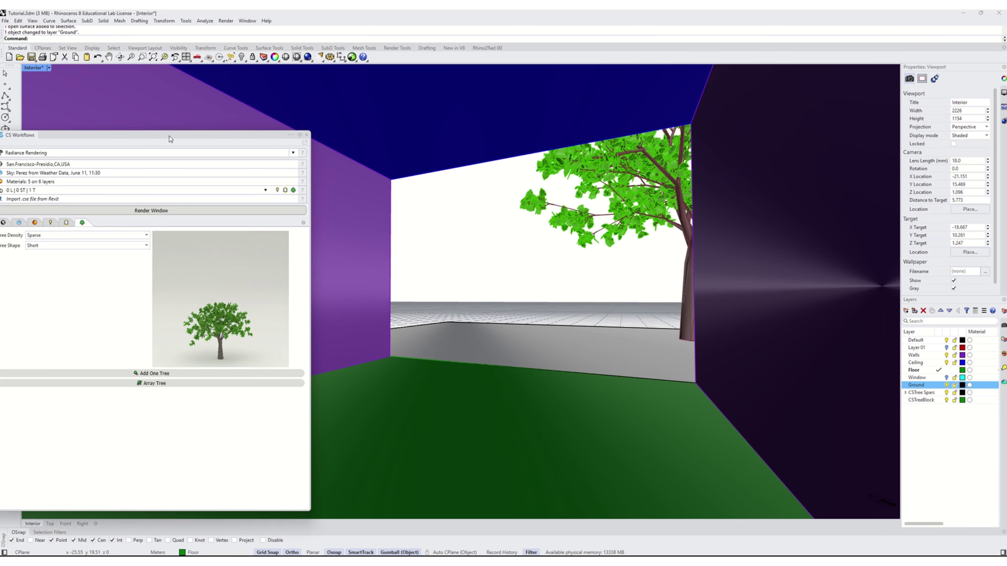
Bring the CS Workflows window fully into view and assign the Floor LM83 material to the Floor layer
{"action": "left_click_drag", "start_coordinate": [168, 132], "coordinate": [245, 131]}
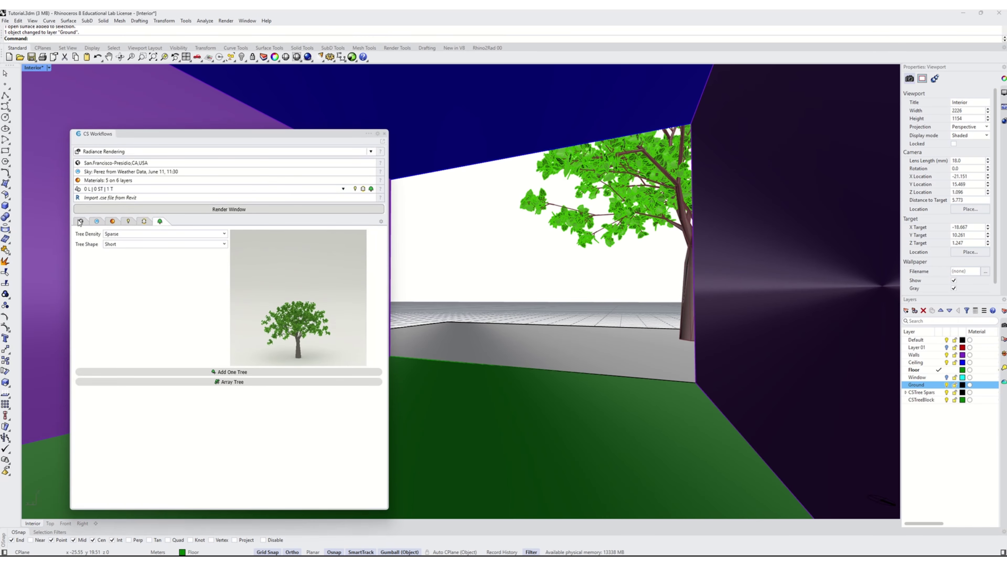
{"action": "left_click", "coordinate": [112, 221]}
{"action": "left_click", "coordinate": [143, 259]}
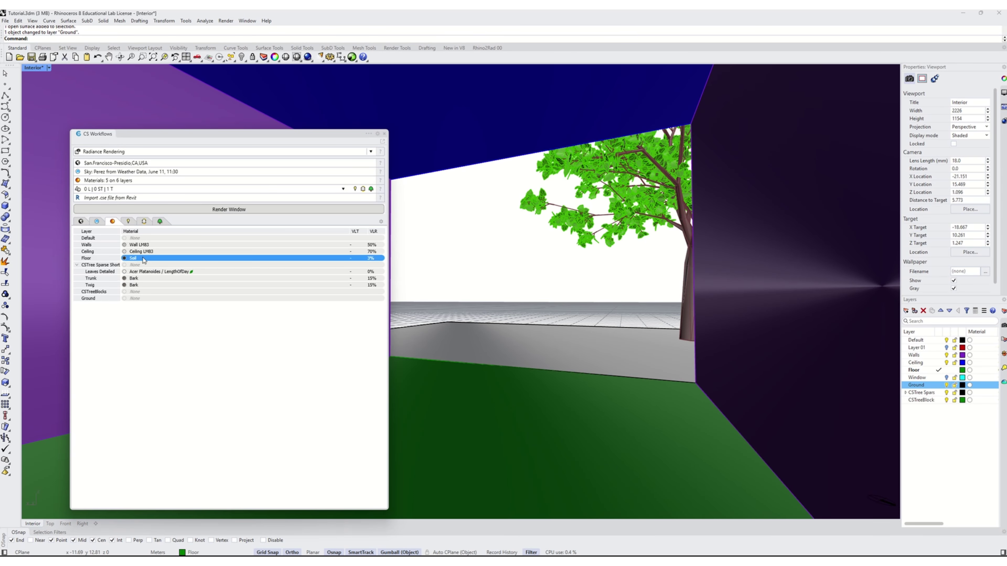
{"action": "double_click", "coordinate": [147, 258]}
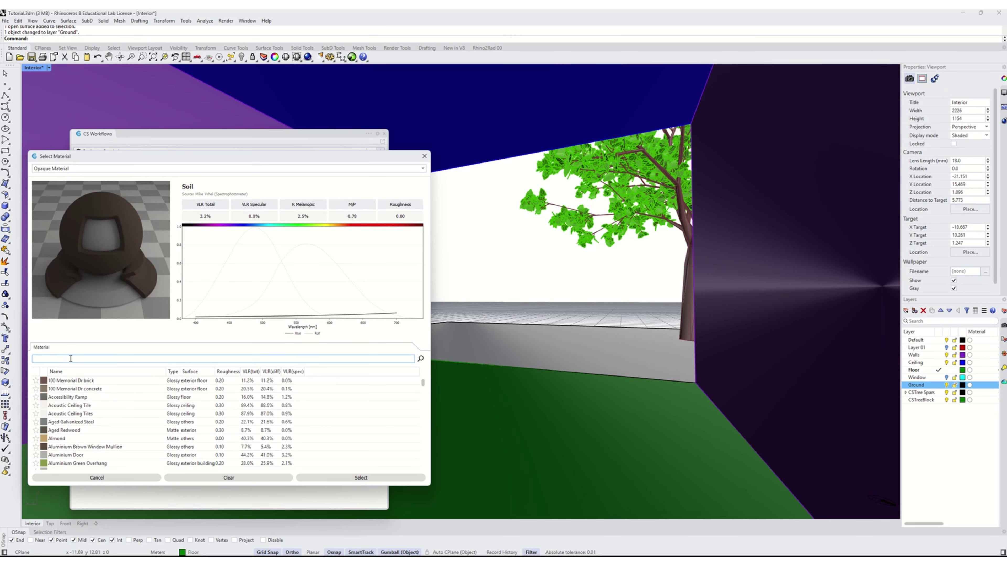
{"action": "type", "text": "lm"}
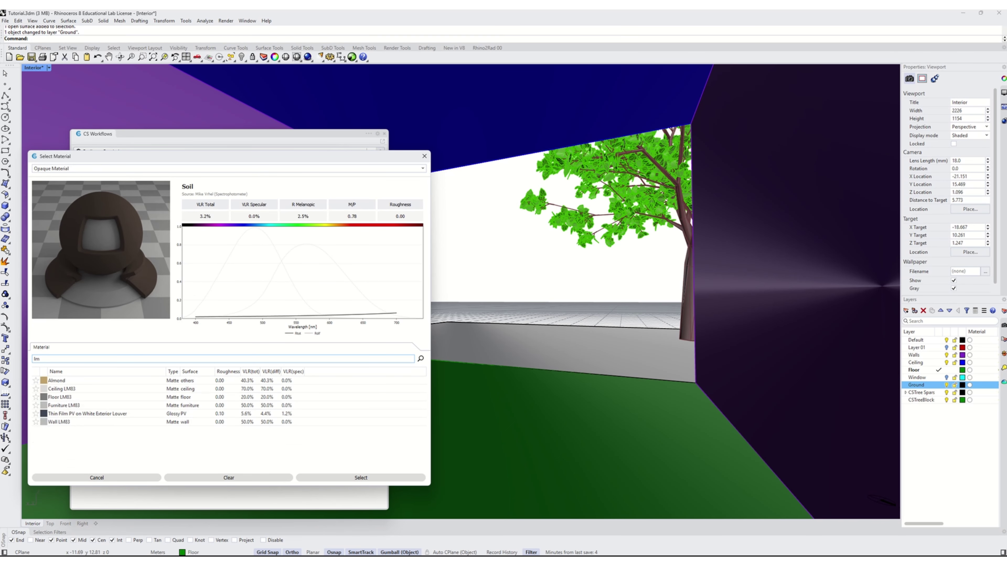
{"action": "left_click", "coordinate": [59, 397]}
{"action": "left_click", "coordinate": [340, 480]}
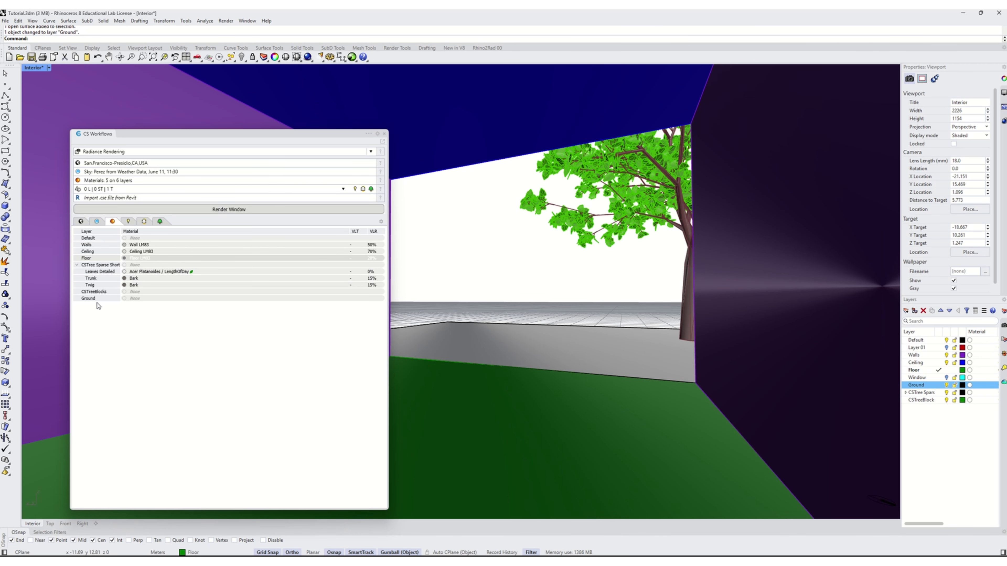
Assign the Soil material to the Ground layer
{"action": "double_click", "coordinate": [147, 298]}
{"action": "left_click", "coordinate": [75, 359]}
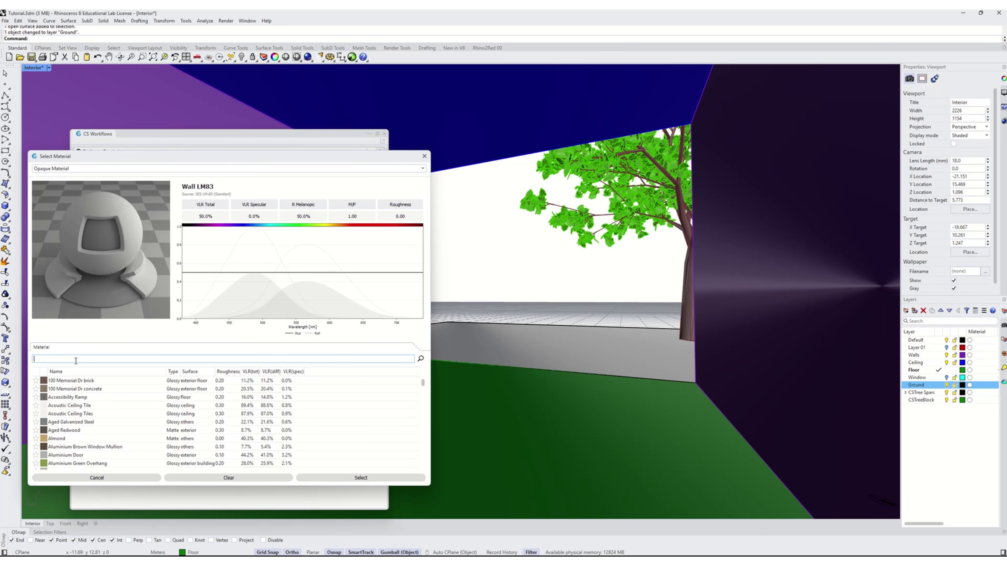
{"action": "type", "text": "soil"}
{"action": "left_click", "coordinate": [76, 381]}
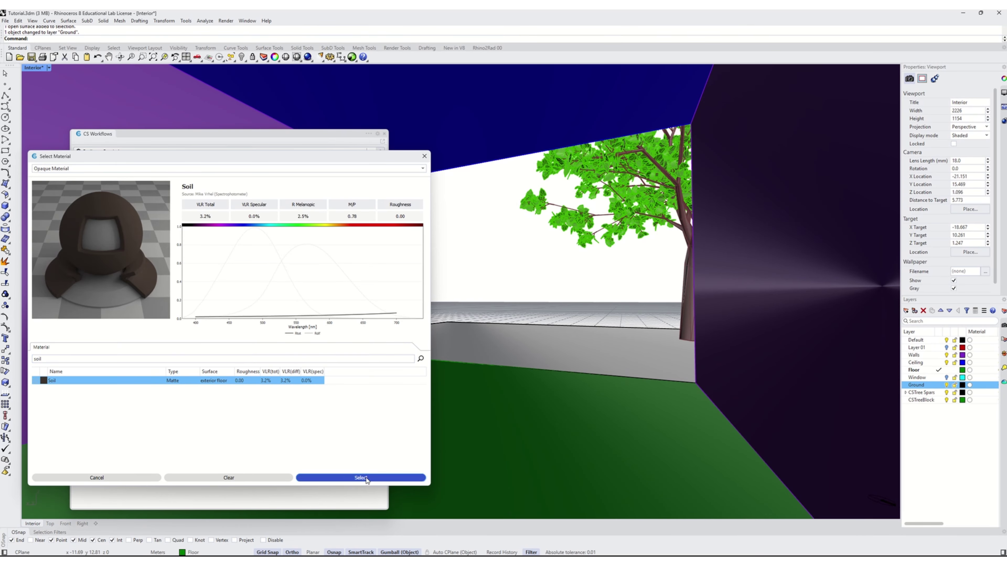
{"action": "left_click", "coordinate": [344, 478]}
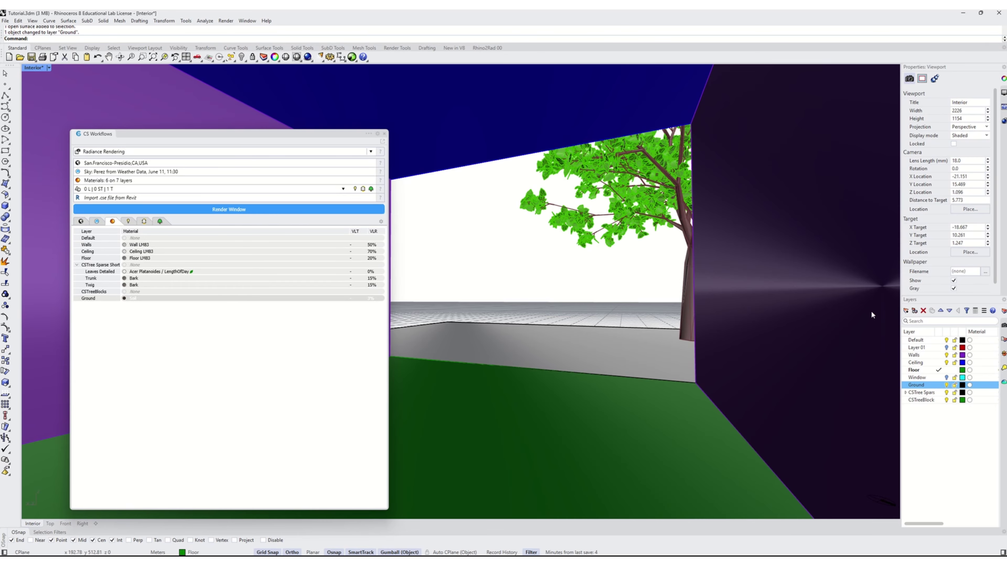
Show the Window layer, open its material for editing and choose the single-pane Starphire glass from the list sorted by VLT
{"action": "left_click", "coordinate": [948, 378]}
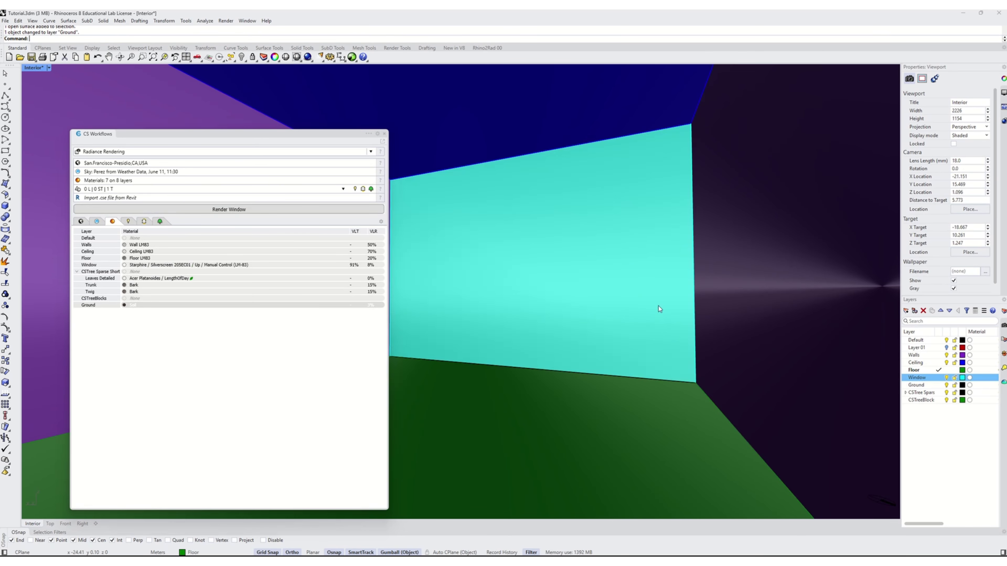
{"action": "double_click", "coordinate": [137, 265]}
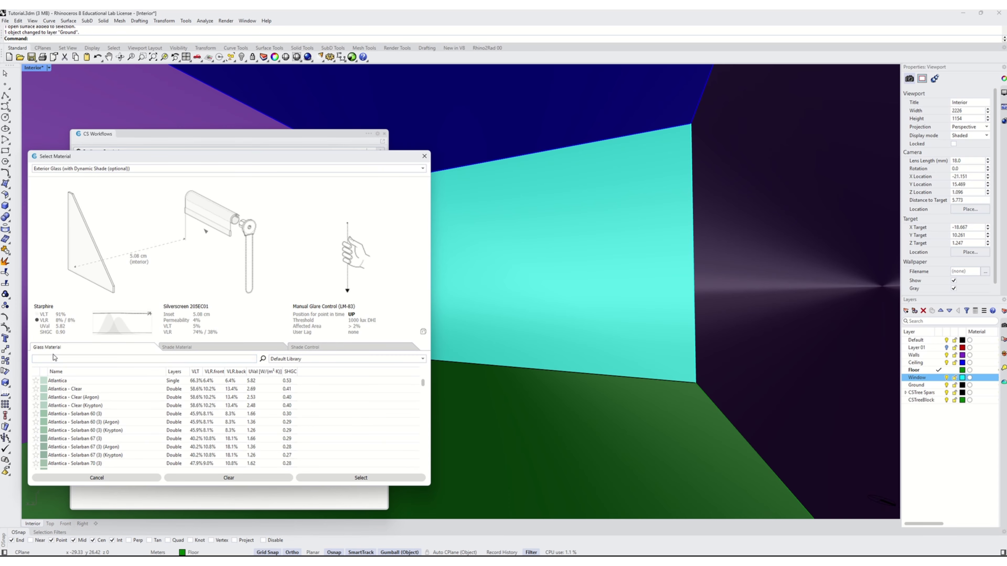
{"action": "left_click_drag", "start_coordinate": [424, 387], "coordinate": [426, 473]}
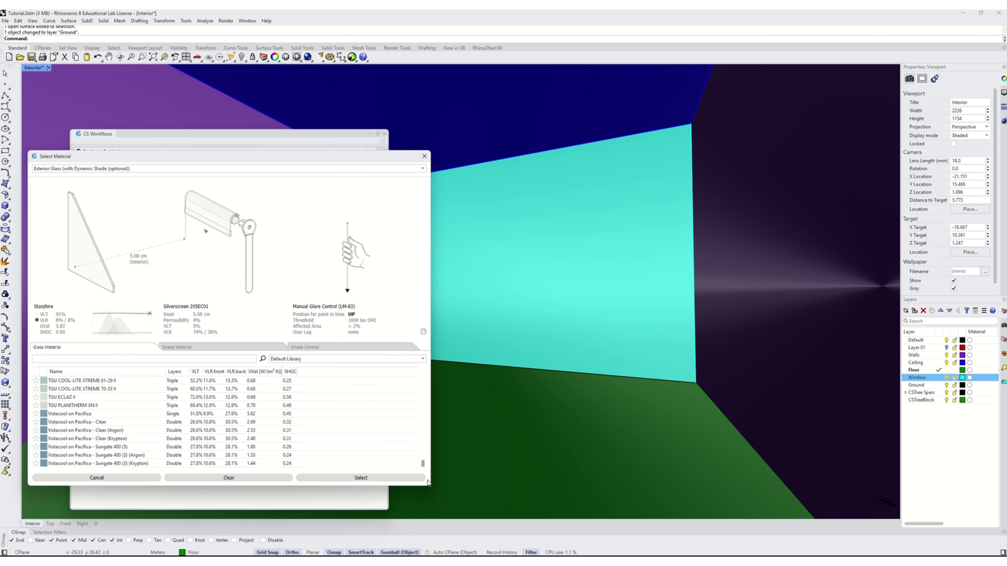
{"action": "left_click", "coordinate": [195, 372]}
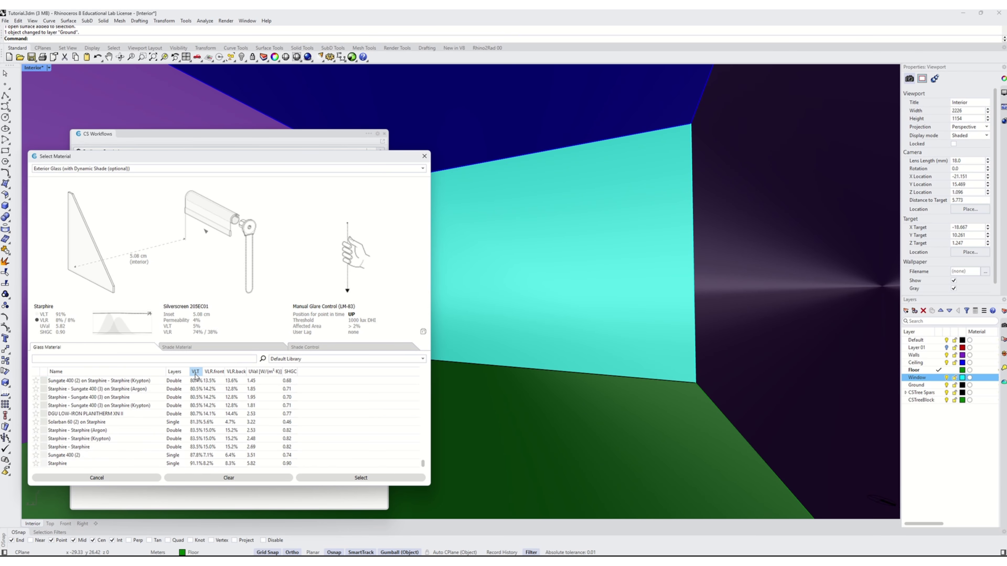
{"action": "left_click", "coordinate": [63, 465]}
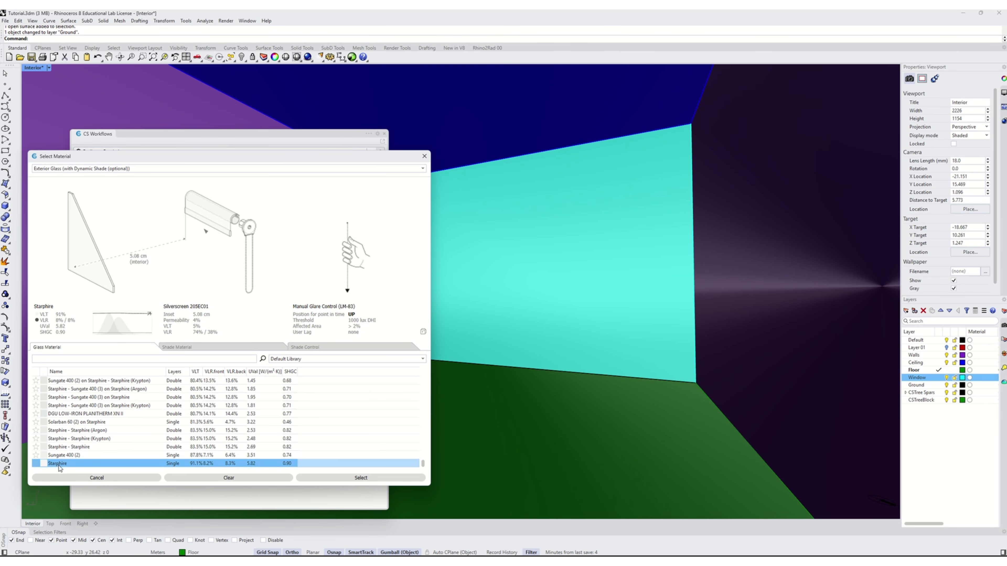
Sort the shade materials by normal-diffuse VLT and choose 4700 P Q 1% P012 White/Beige/Beige as the window shade
{"action": "left_click", "coordinate": [180, 347]}
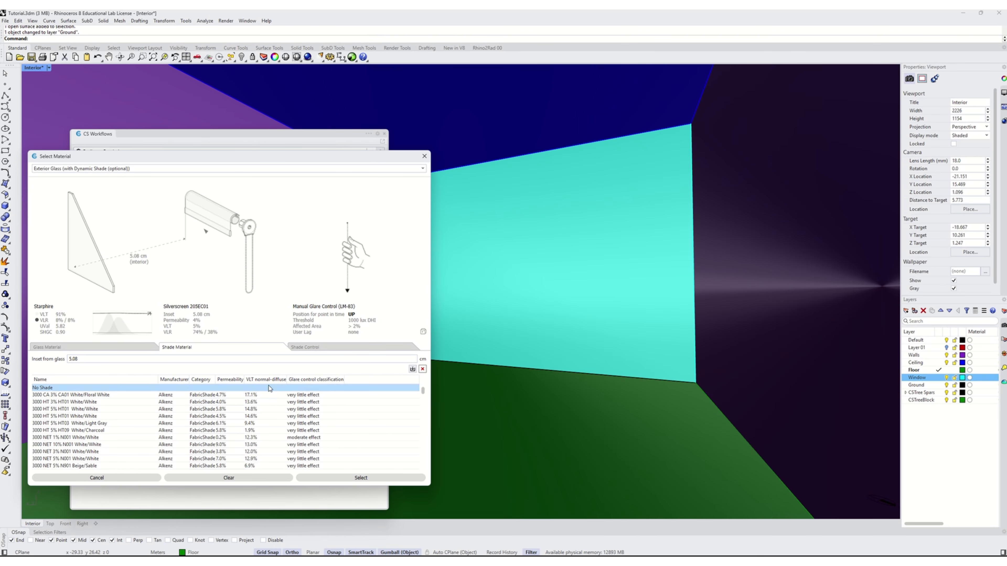
{"action": "left_click_drag", "start_coordinate": [245, 379], "coordinate": [300, 378]}
{"action": "left_click", "coordinate": [245, 380]}
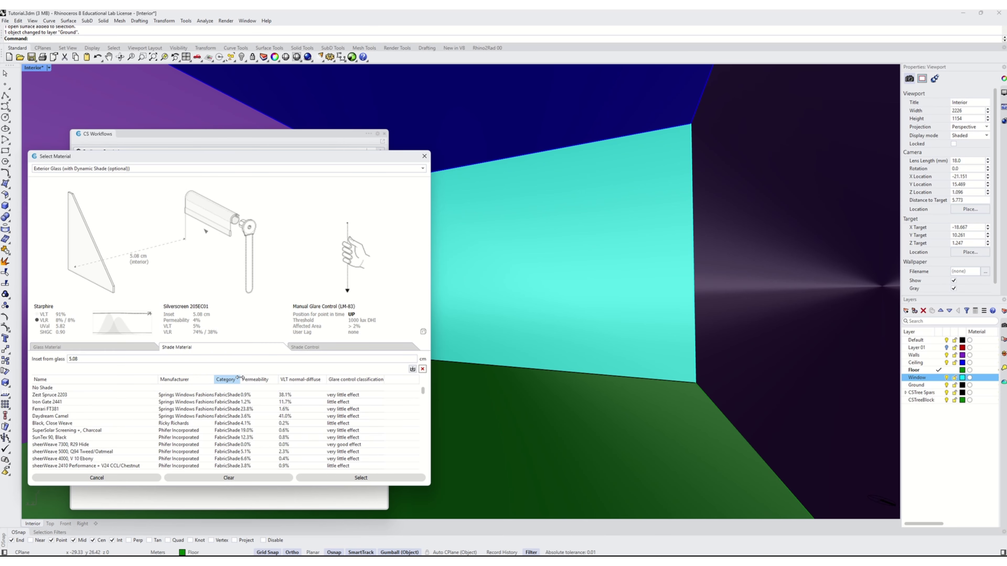
{"action": "left_click", "coordinate": [264, 380]}
{"action": "left_click", "coordinate": [263, 380]}
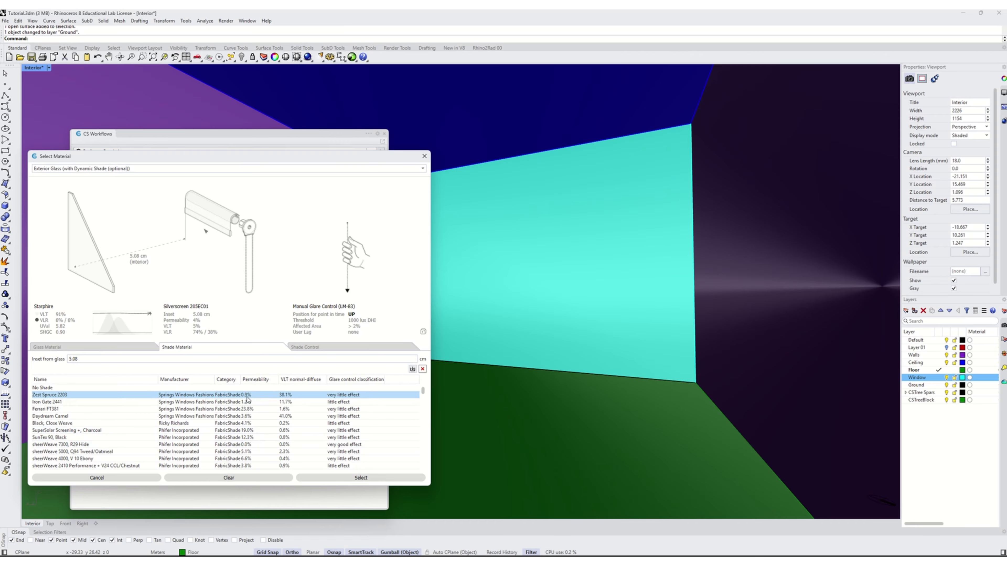
{"action": "left_click", "coordinate": [304, 382]}
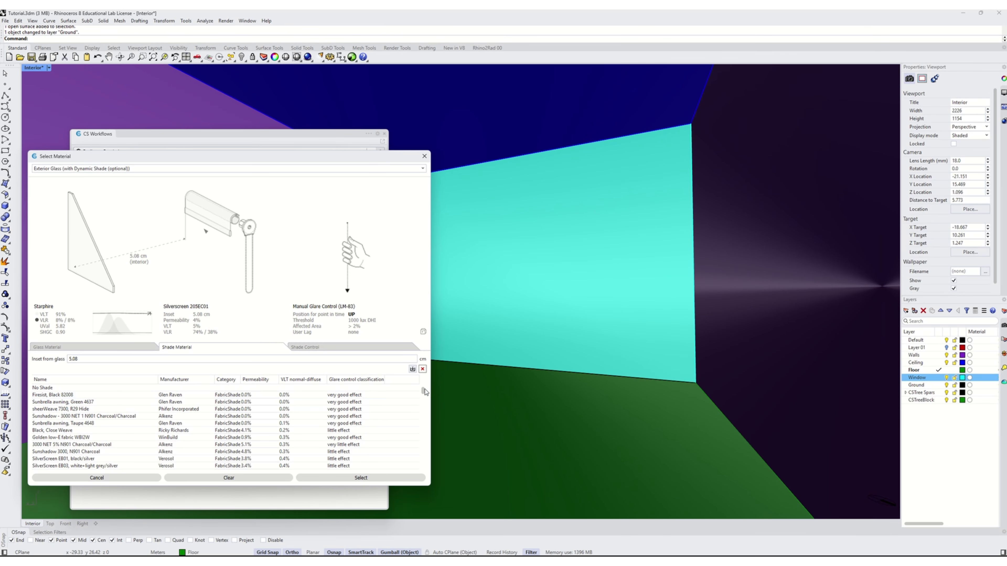
{"action": "left_click_drag", "start_coordinate": [423, 392], "coordinate": [417, 455]}
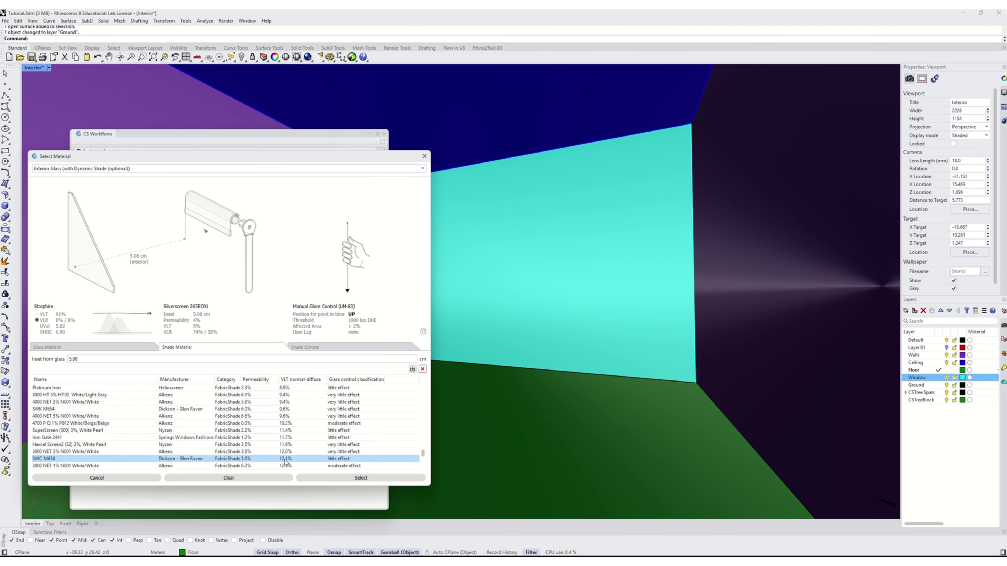
{"action": "left_click", "coordinate": [287, 426]}
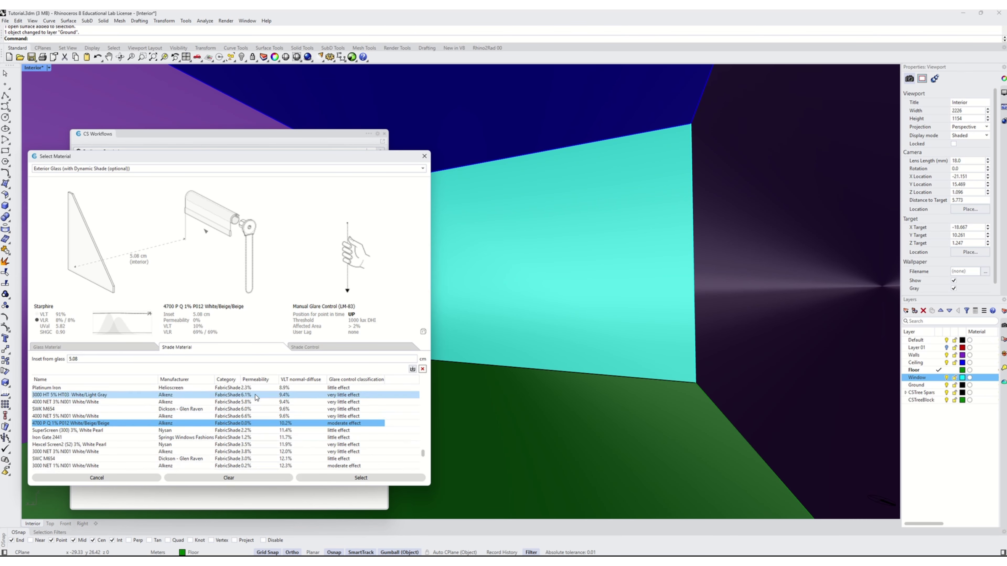
{"action": "left_click_drag", "start_coordinate": [241, 379], "coordinate": [255, 379]}
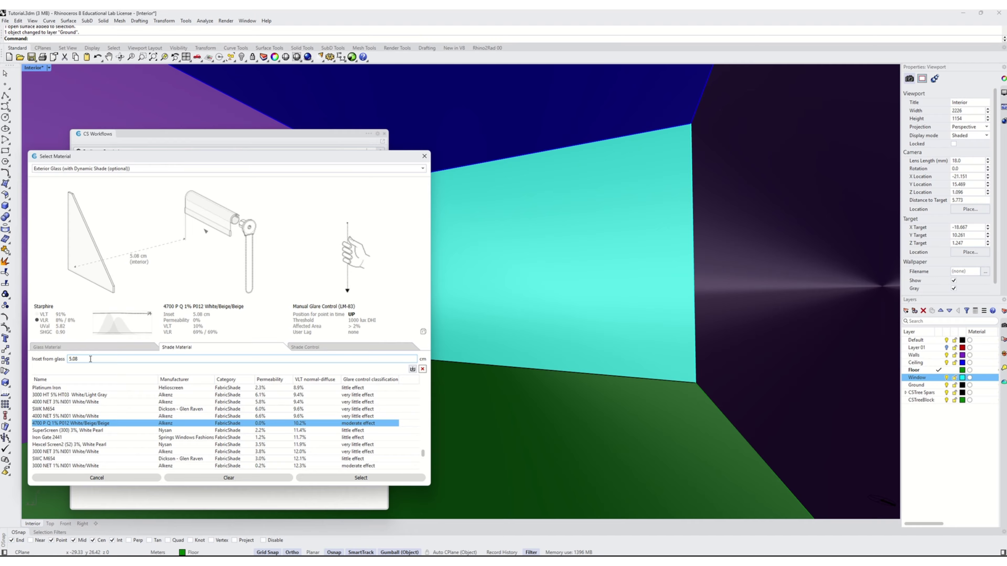
Set the shade's inset from the glass to 30 cm and its point-in-time position to Down, and apply the window material
{"action": "double_click", "coordinate": [105, 359]}
{"action": "left_click_drag", "start_coordinate": [91, 357], "coordinate": [54, 354]}
{"action": "left_click", "coordinate": [308, 348]}
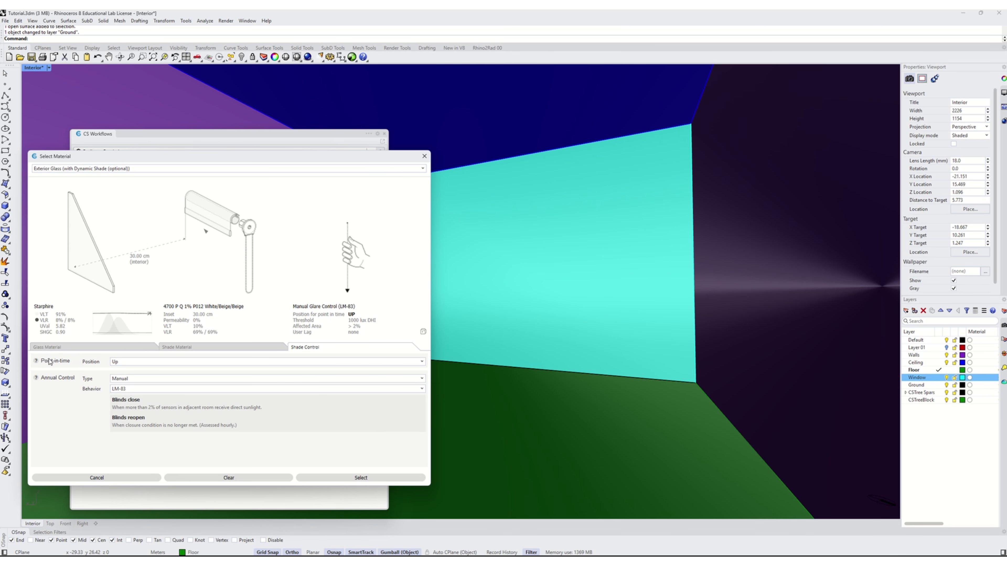
{"action": "left_click", "coordinate": [115, 362]}
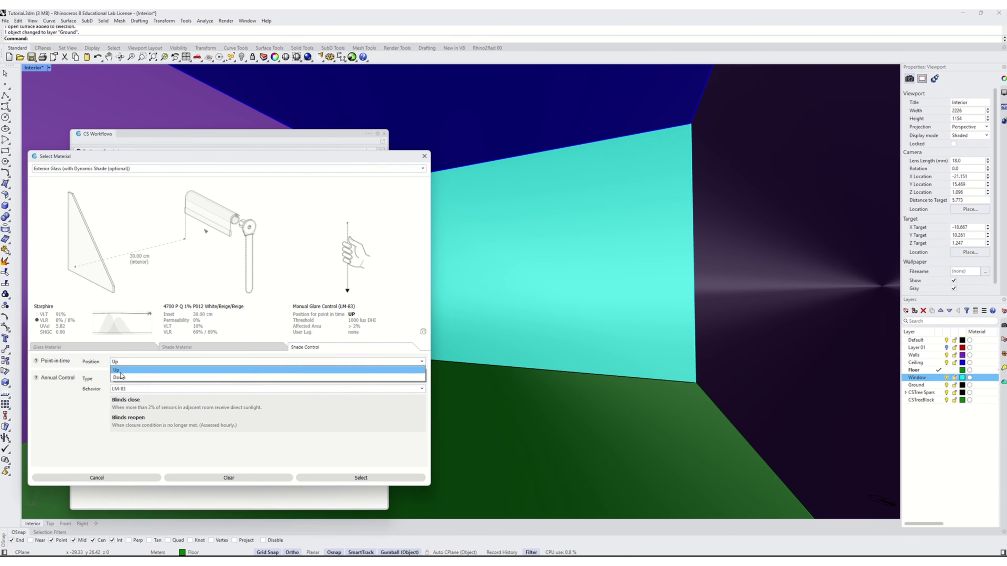
{"action": "left_click", "coordinate": [122, 380]}
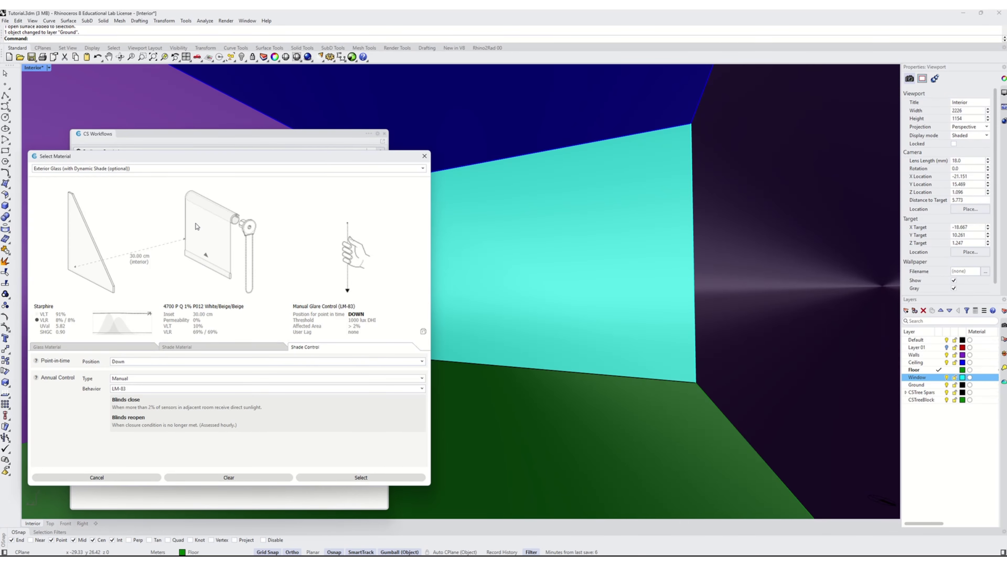
{"action": "left_click", "coordinate": [355, 478]}
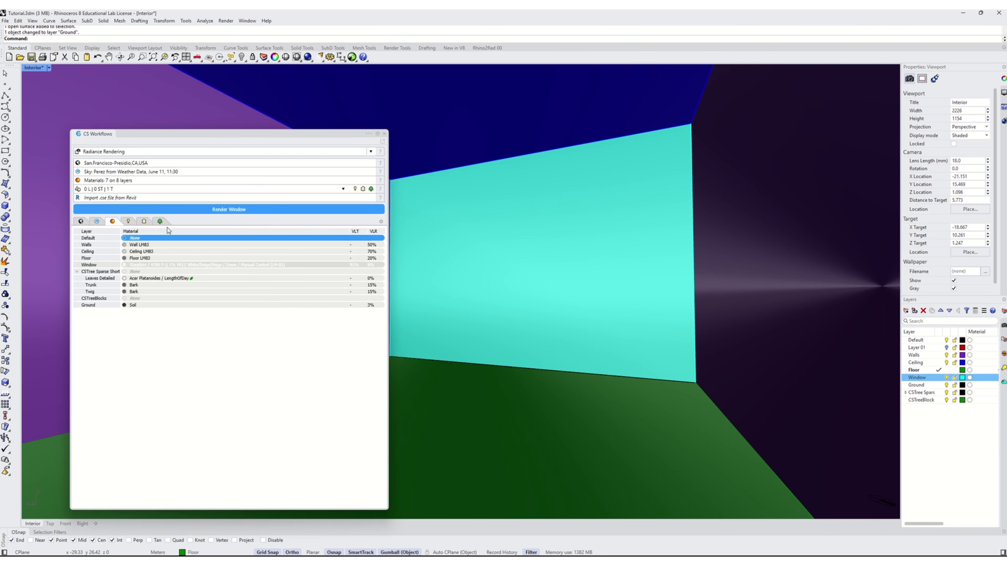
Open the Radiance Render window, set its camera to the Interior named view and start the rendering
{"action": "left_click", "coordinate": [226, 211]}
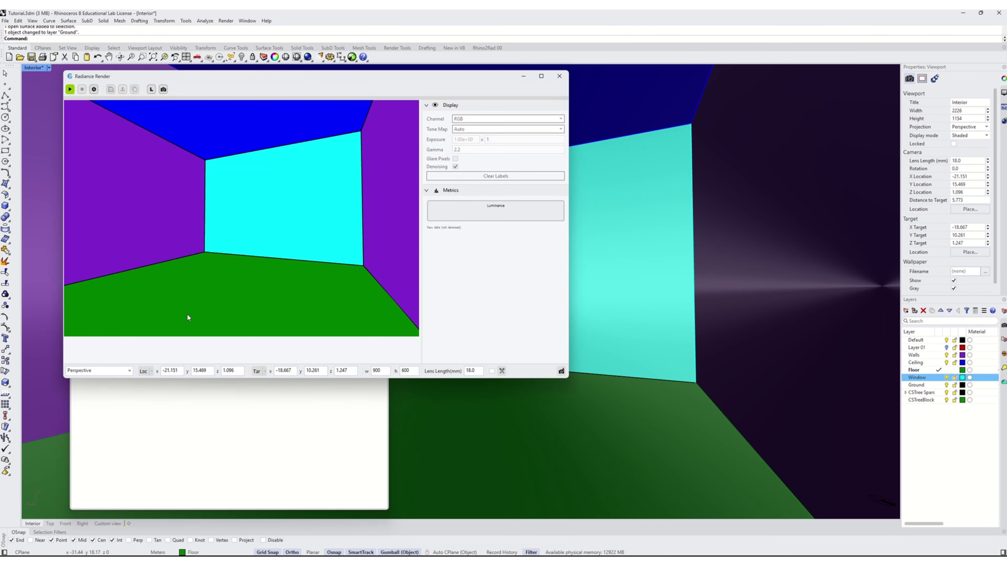
{"action": "left_click", "coordinate": [164, 89]}
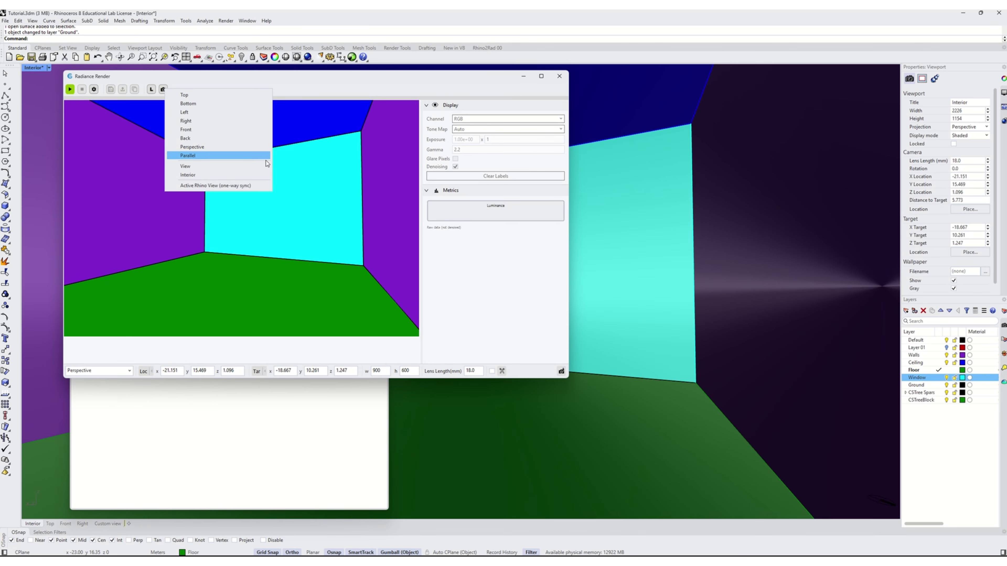
{"action": "left_click", "coordinate": [187, 175]}
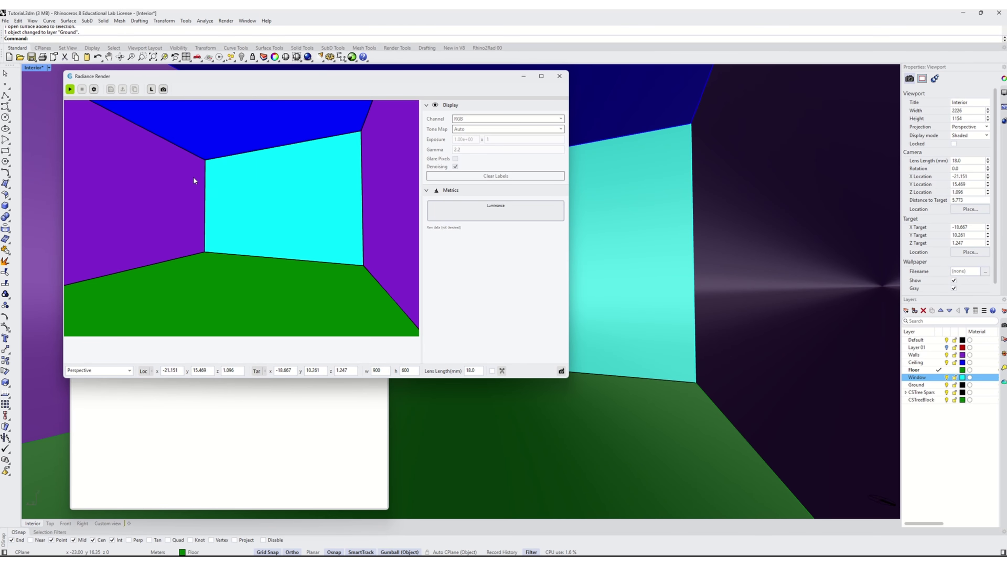
{"action": "left_click", "coordinate": [70, 89]}
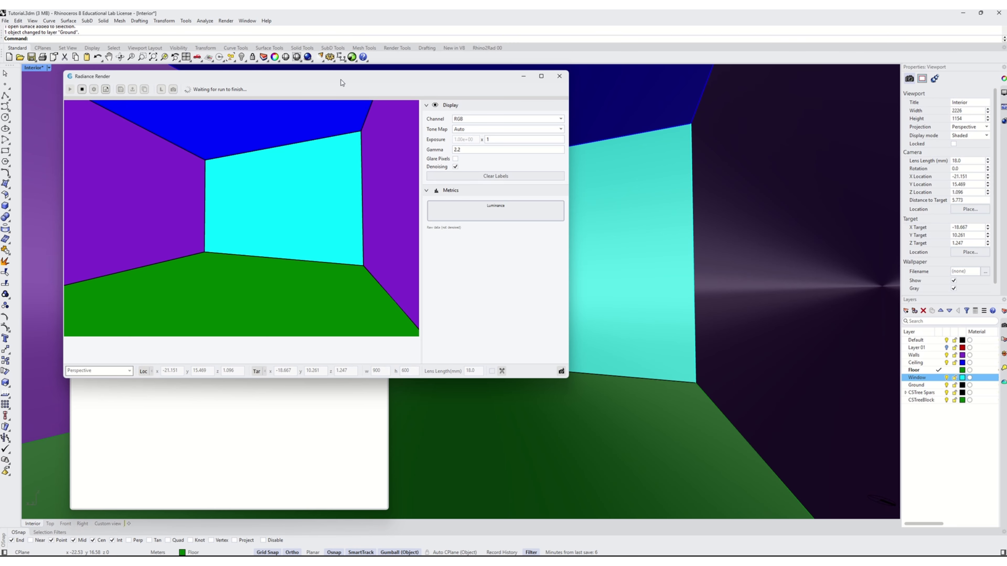
Move the Radiance Render window off the CS Workflows window and open the sky settings
{"action": "left_click_drag", "start_coordinate": [341, 76], "coordinate": [693, 123]}
{"action": "left_click", "coordinate": [96, 222]}
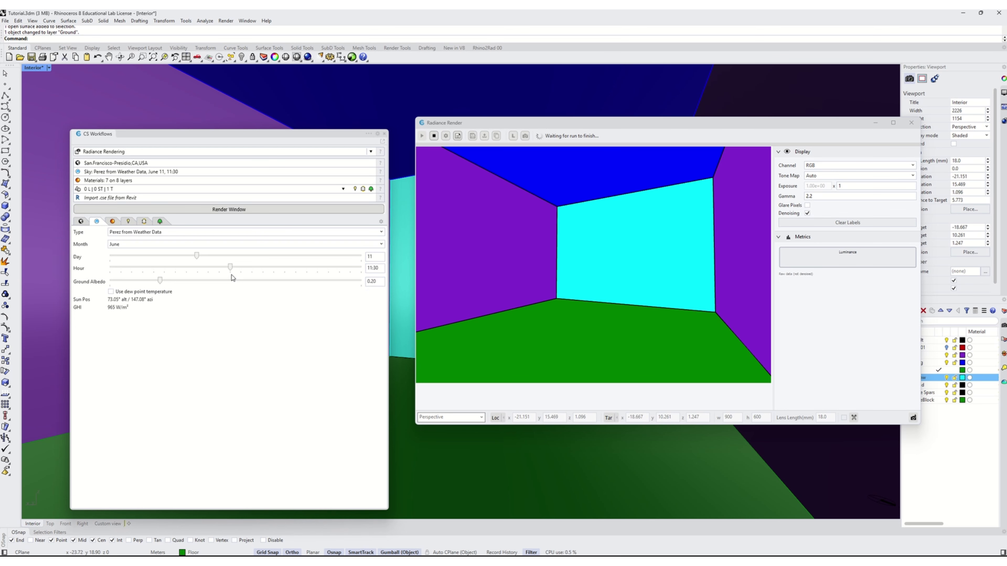
Set the sky's hour to 16:30 and rerun the interior rendering, stopping the run early
{"action": "left_click_drag", "start_coordinate": [231, 271], "coordinate": [284, 271]}
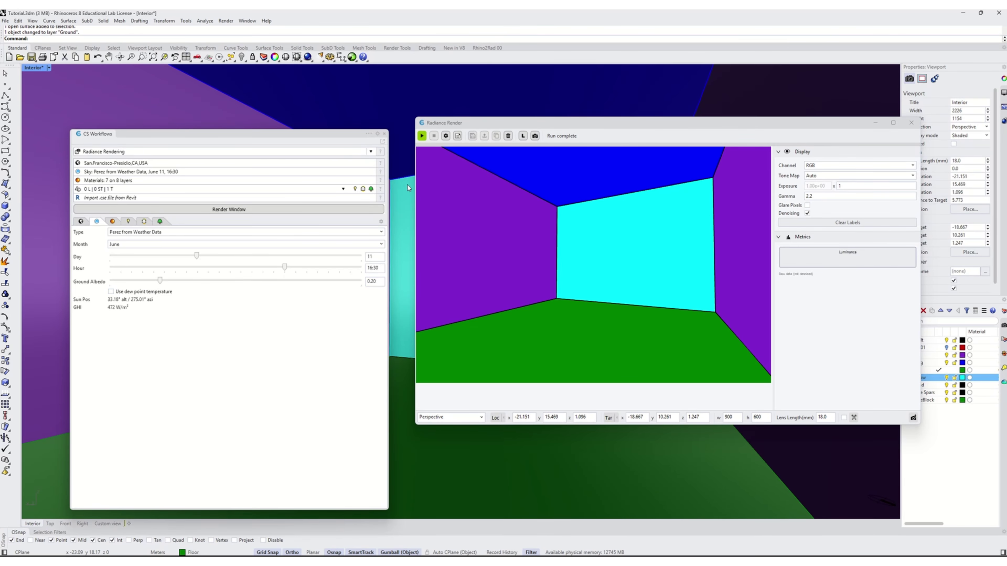
{"action": "left_click", "coordinate": [422, 136]}
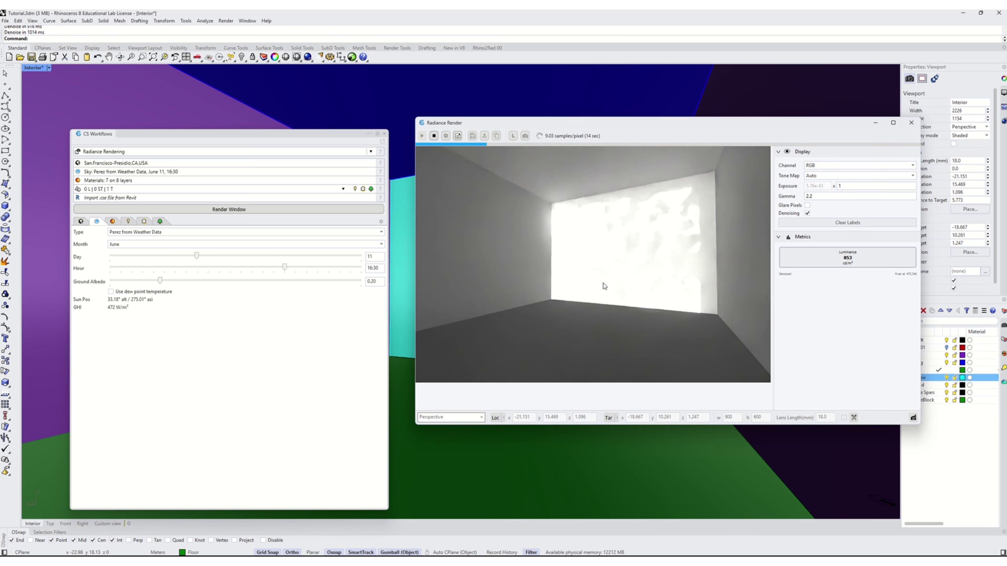
{"action": "left_click", "coordinate": [434, 136]}
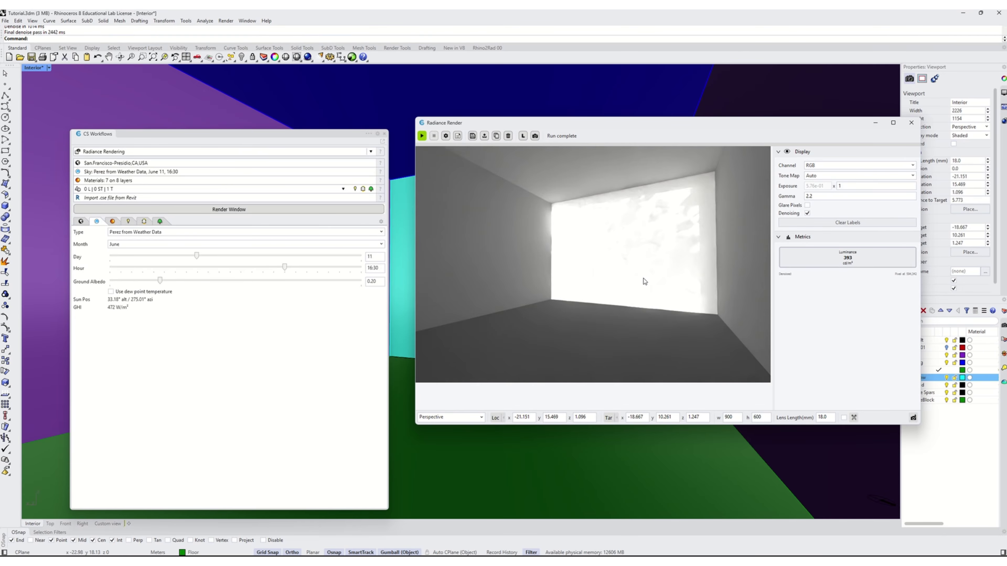
Change the Window layer's shade material to 4000 NET 5% N001 White/White and apply it
{"action": "left_click", "coordinate": [112, 221]}
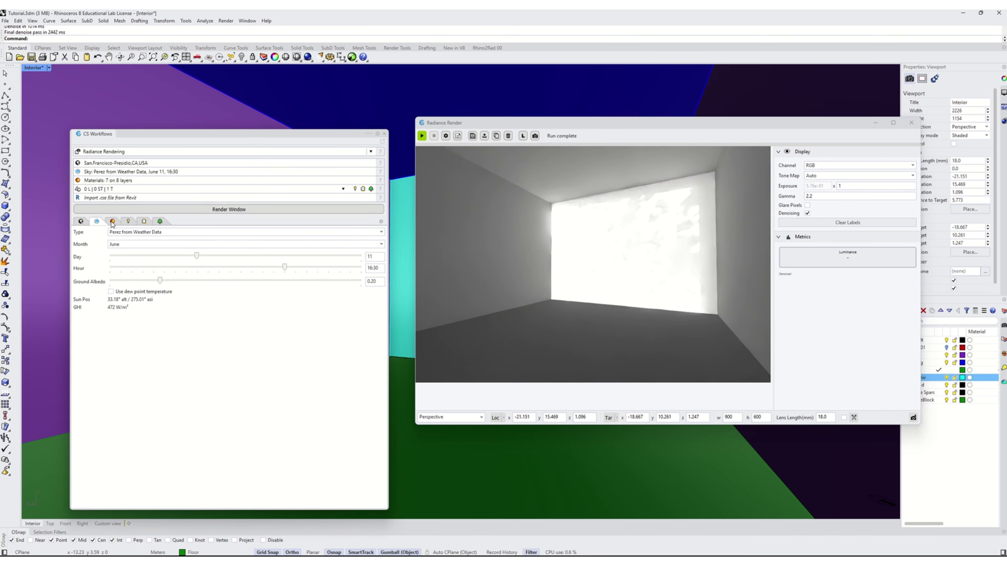
{"action": "double_click", "coordinate": [153, 266]}
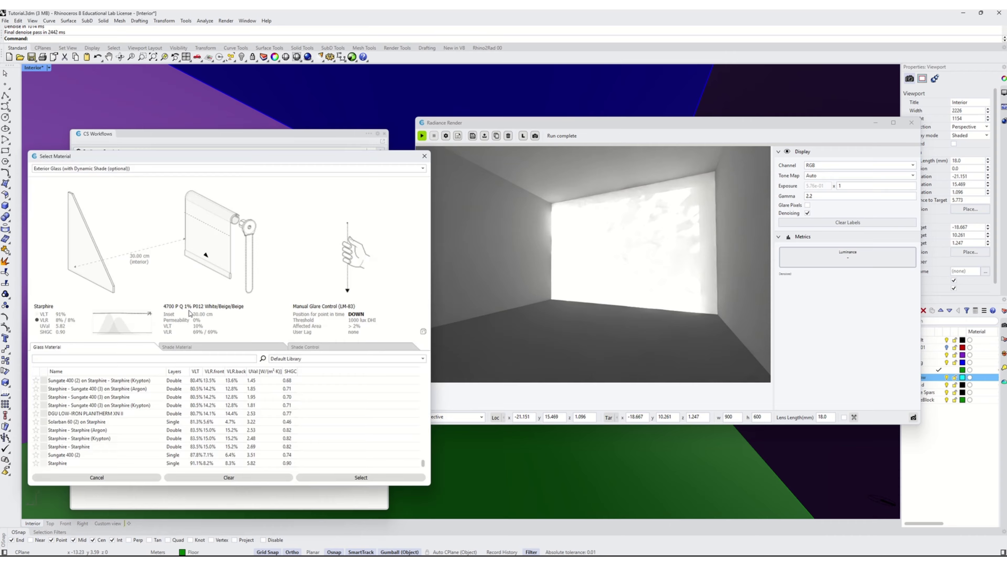
{"action": "left_click", "coordinate": [193, 347]}
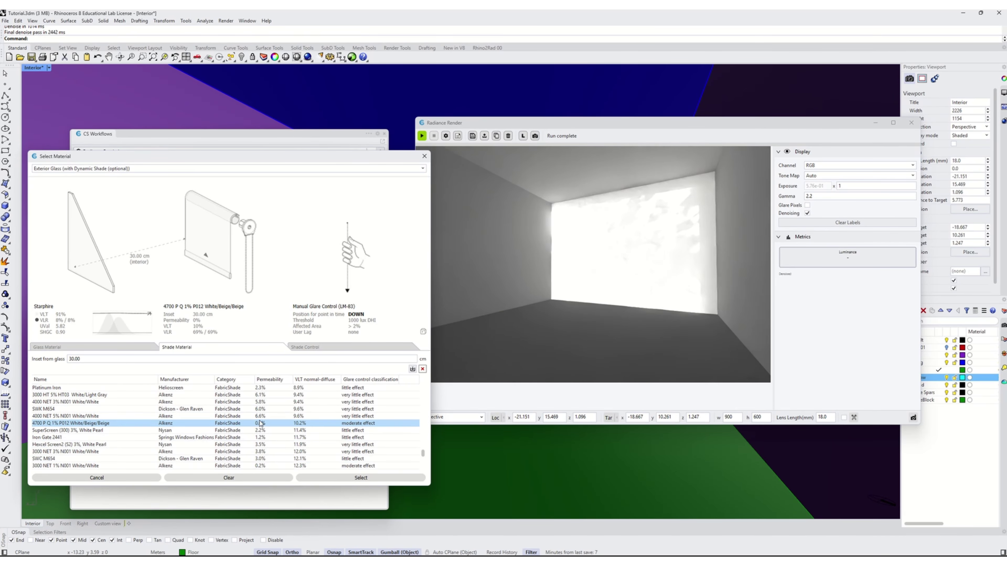
{"action": "left_click", "coordinate": [303, 417]}
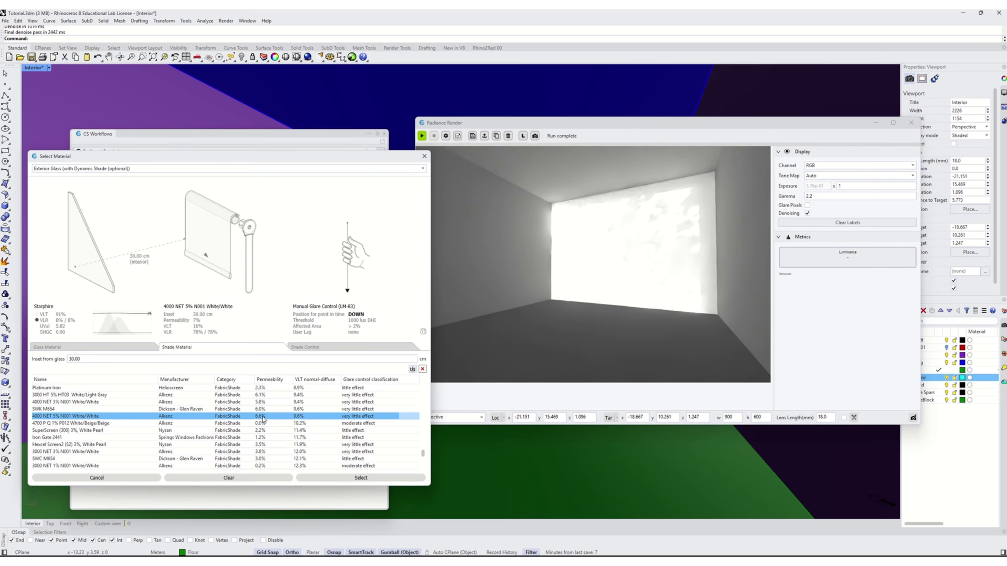
{"action": "left_click", "coordinate": [342, 480]}
Render the interior view with the new shade, stop the run early and label the luminance of a small area in the window's upper part
{"action": "left_click", "coordinate": [422, 137]}
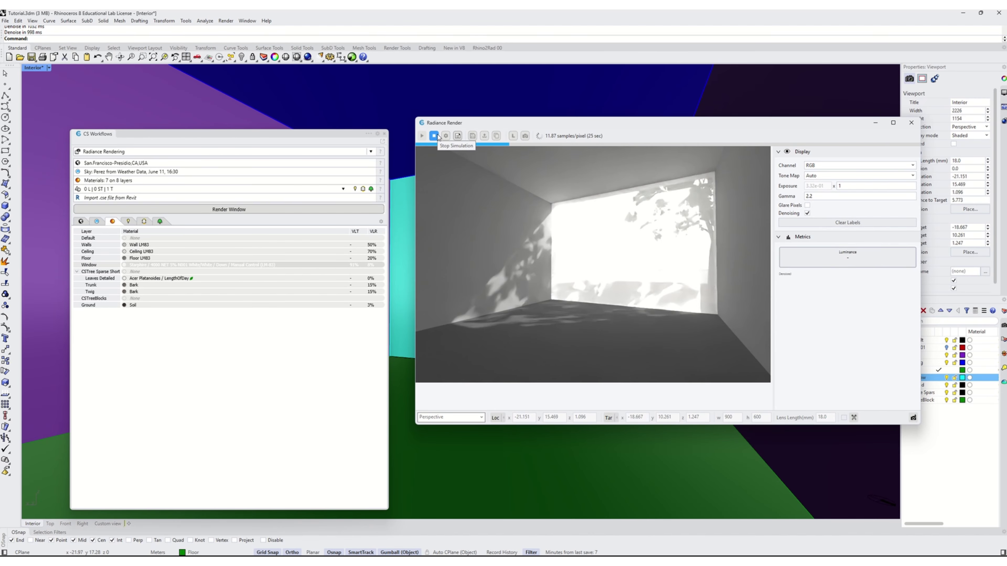
{"action": "left_click", "coordinate": [436, 136]}
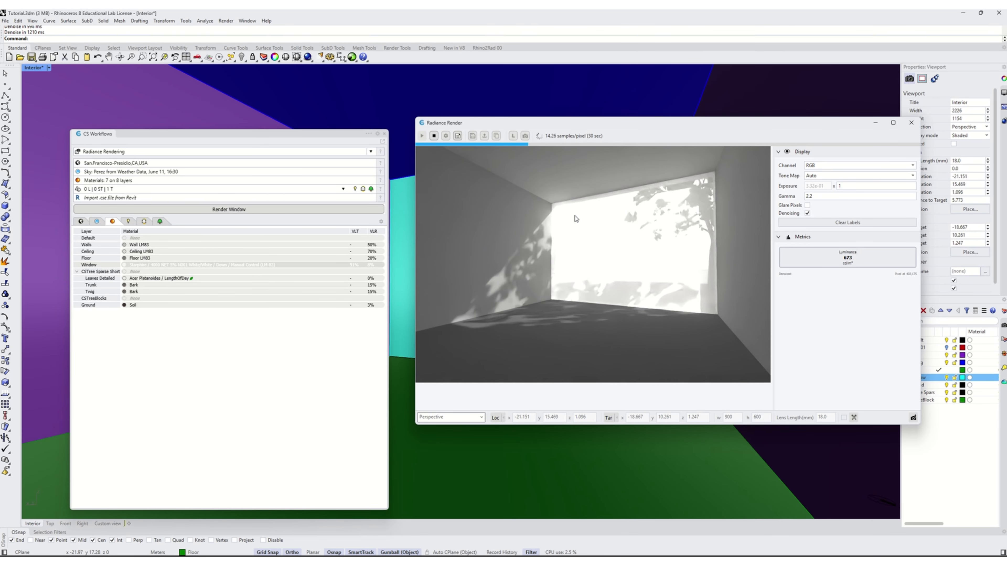
{"action": "left_click_drag", "start_coordinate": [575, 217], "coordinate": [588, 229]}
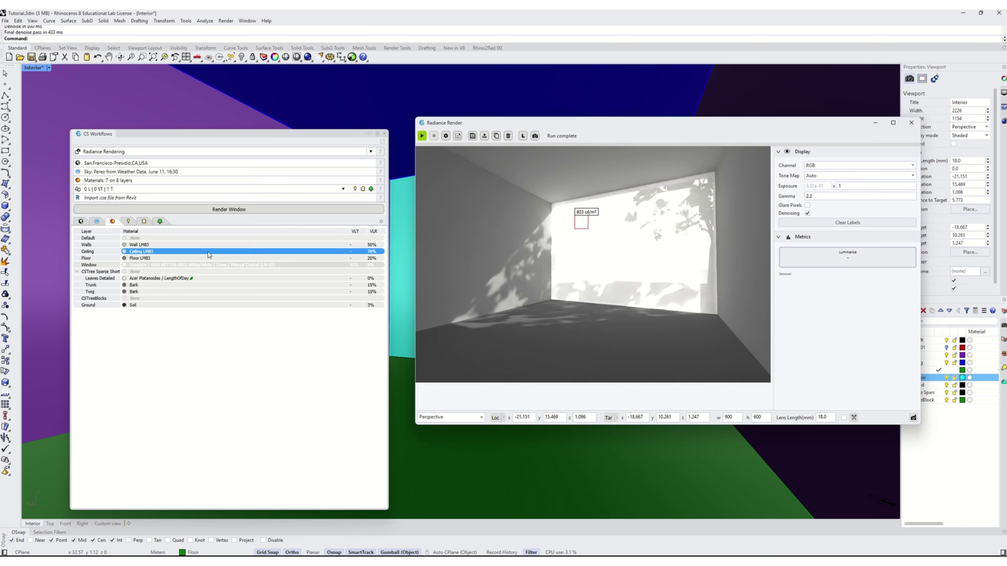
Change the Window layer's shade to 4700 P Q 1% P012 White/Beige/Beige and rerun the interior rendering, stopping the run early
{"action": "left_click", "coordinate": [182, 265]}
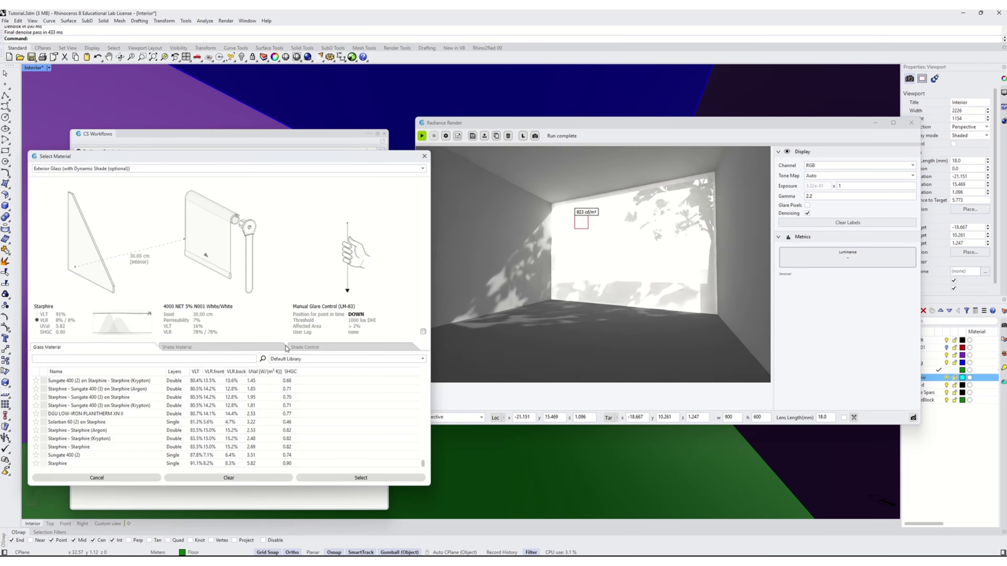
{"action": "left_click", "coordinate": [191, 348]}
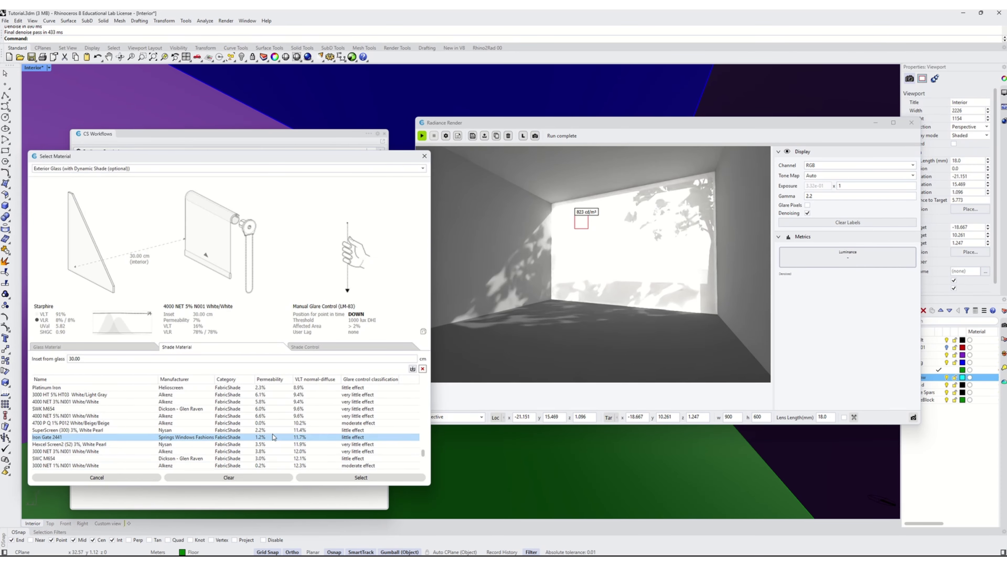
{"action": "left_click", "coordinate": [276, 424]}
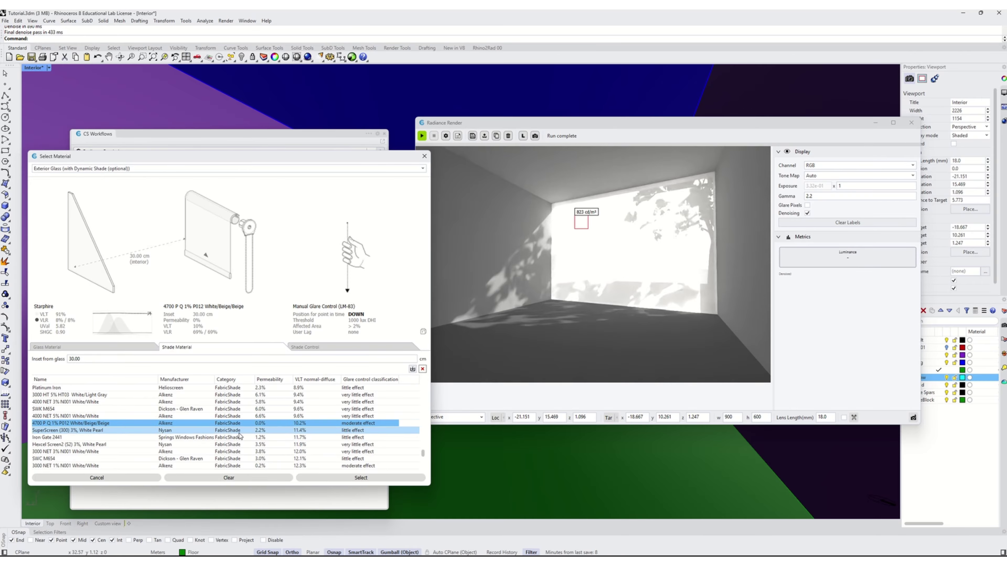
{"action": "left_click", "coordinate": [354, 478]}
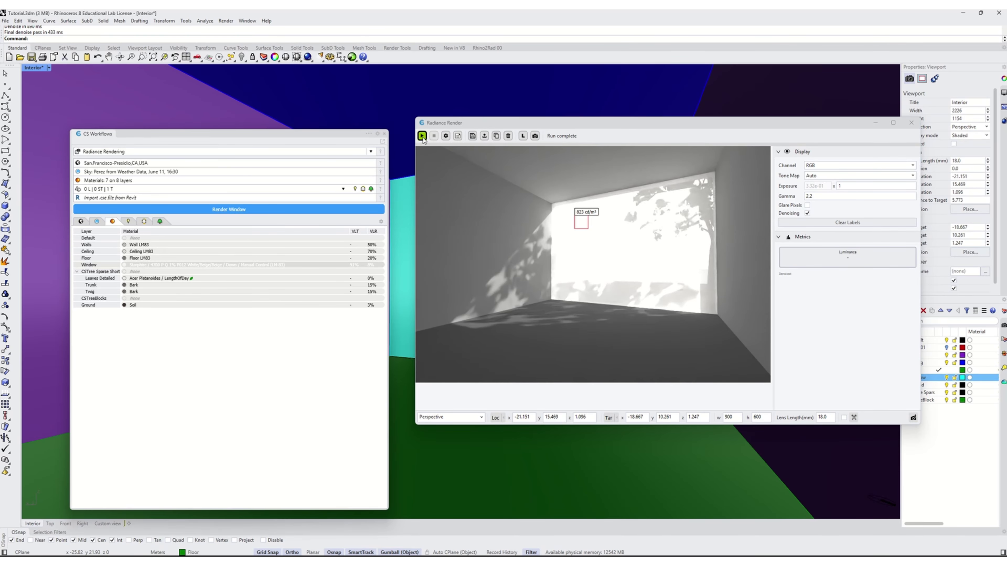
{"action": "key", "text": "Return"}
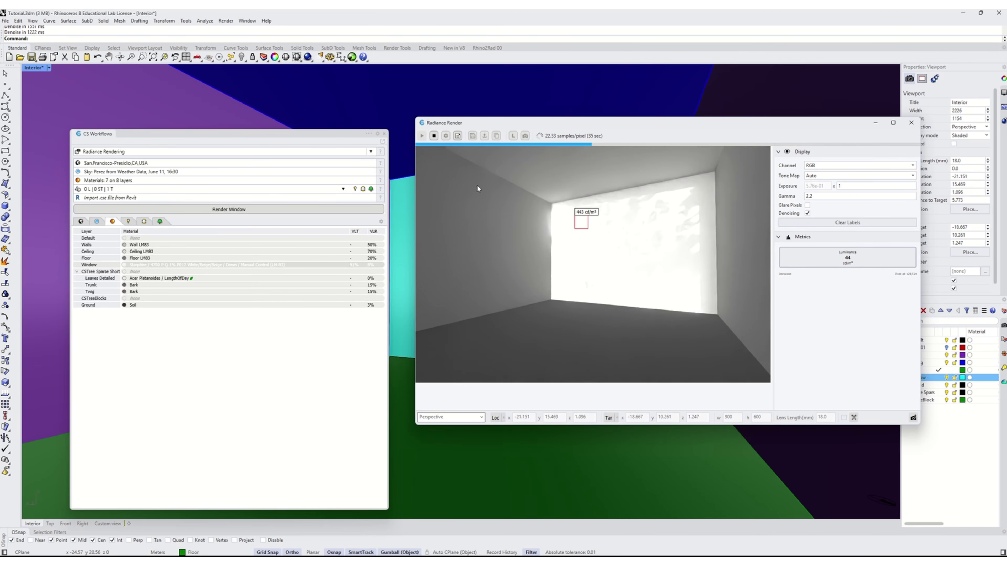
{"action": "left_click", "coordinate": [434, 136]}
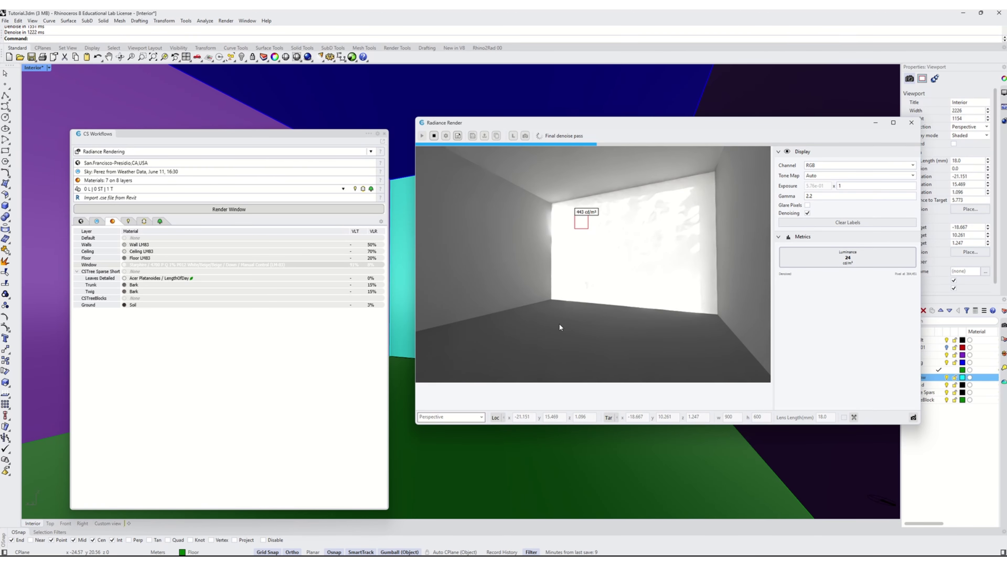